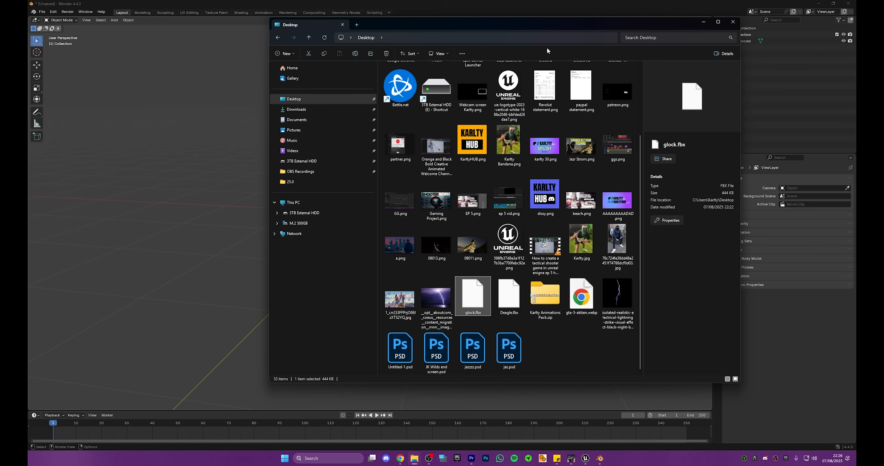
Step: Close the Desktop file window and switch to the Meshy workspace in the browser
click(733, 22)
key(alt+Tab)
key(alt+Tab)
key(alt+Tab)
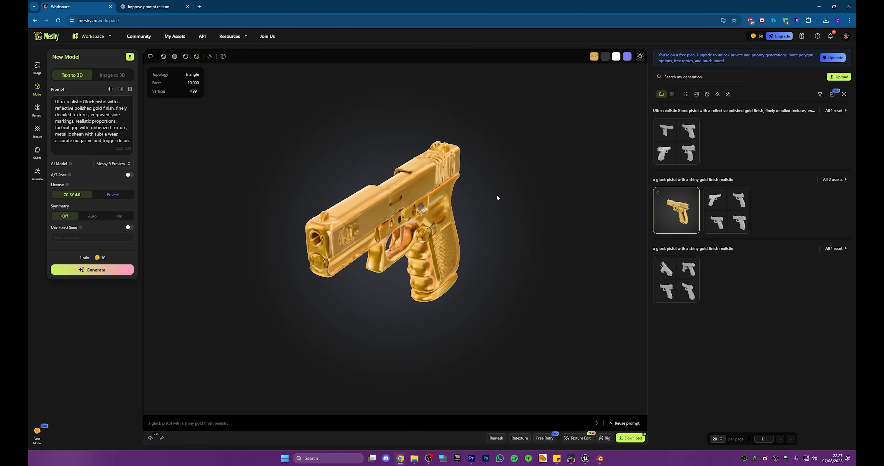
Step: Look through the Image, Model and Texture generation options, including the Image to 3D mode
click(39, 71)
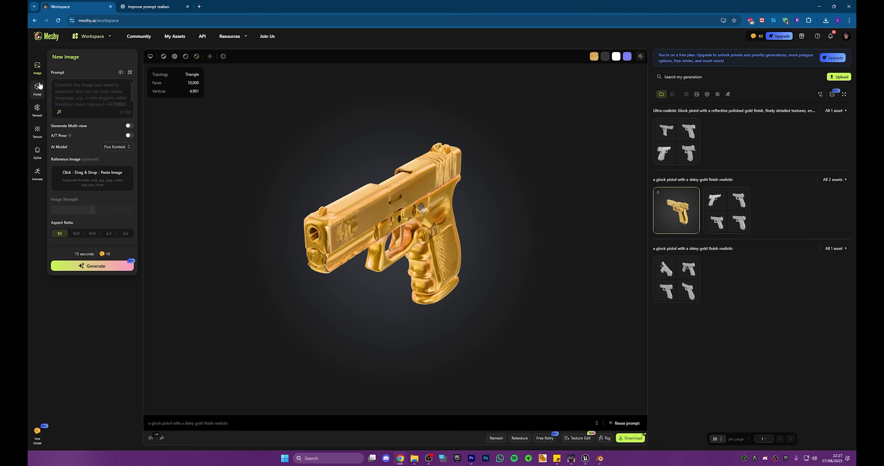
click(37, 90)
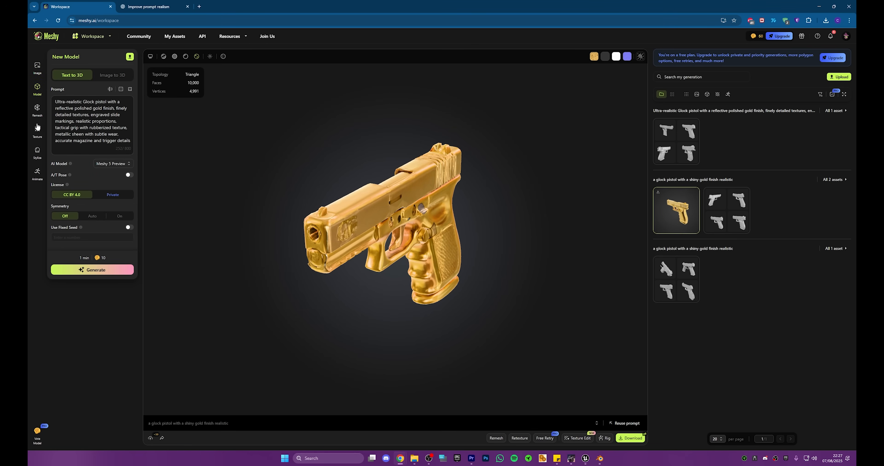
click(37, 137)
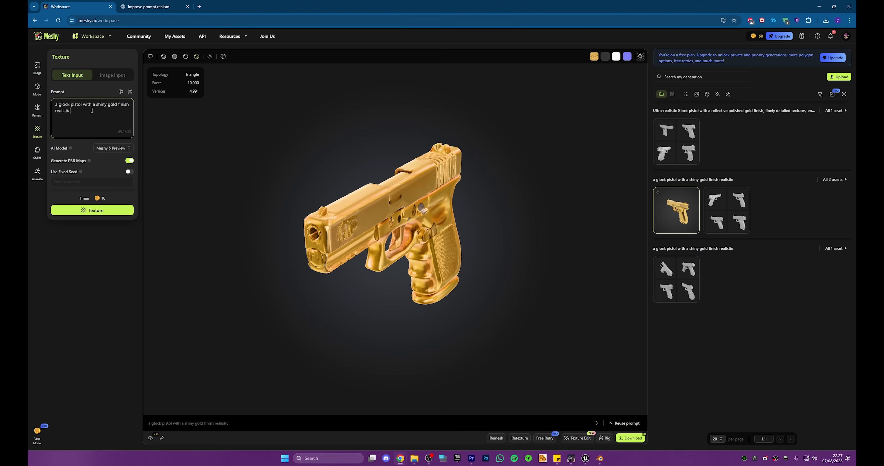
drag(92, 110, 53, 99)
click(38, 68)
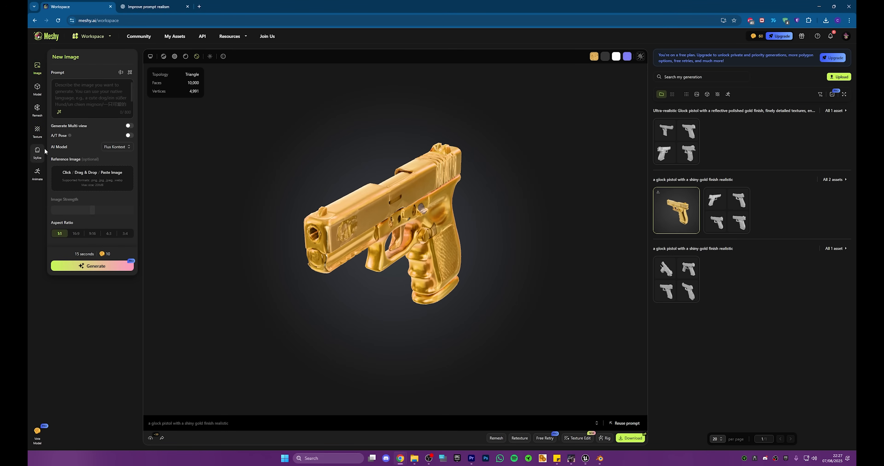
mouse_move(80, 38)
click(88, 82)
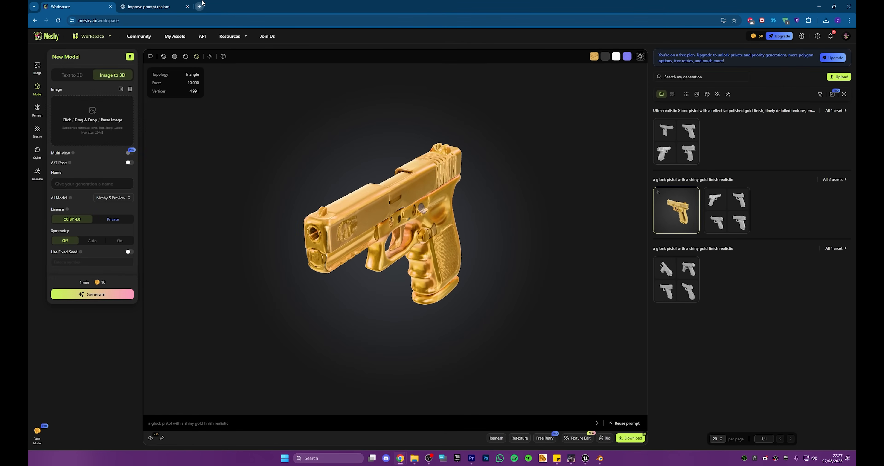
Step: Search the web for "glock" in a new browser tab
click(199, 7)
text(glock)
key(Return)
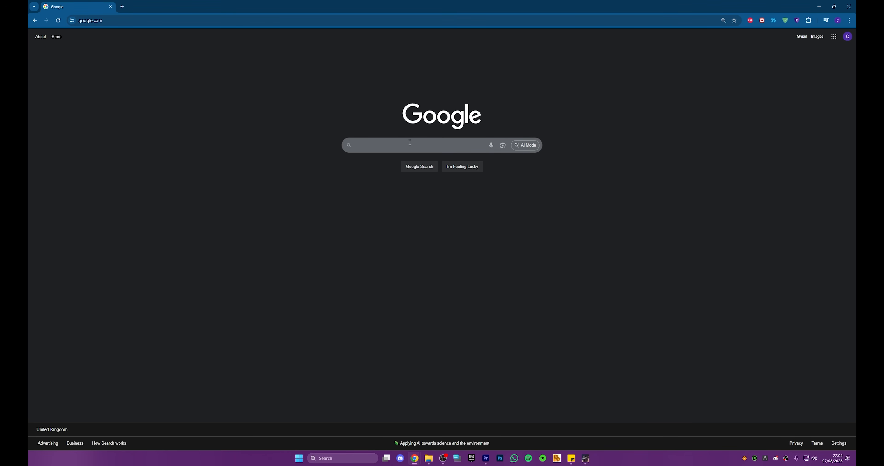
Step: Search Google for "Meshy" and open the "Meshy: #1 AI 3D Modeling Tool" site
click(401, 145)
text(Meshy)
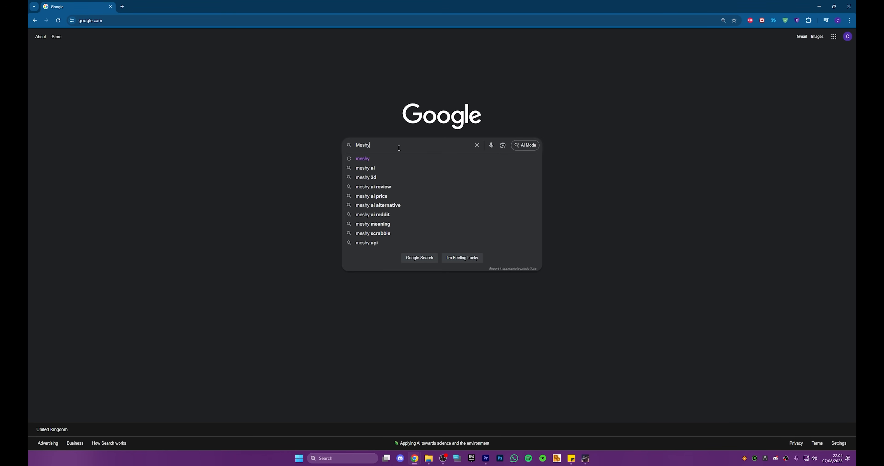
key(Return)
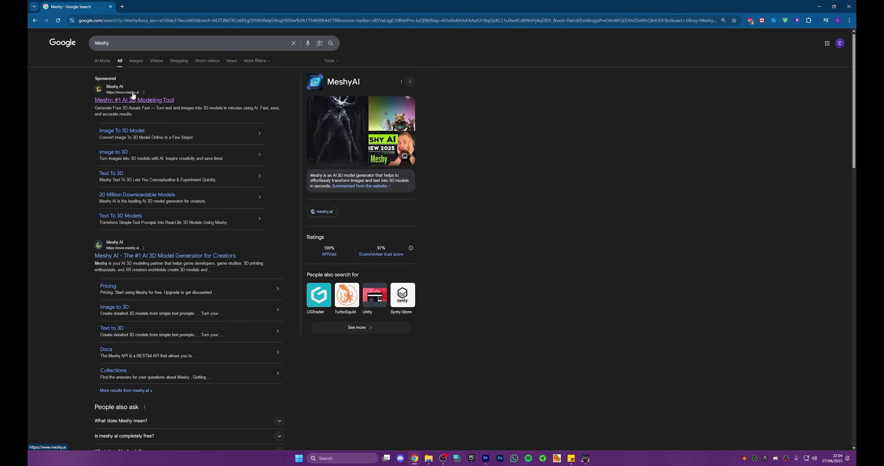
click(142, 100)
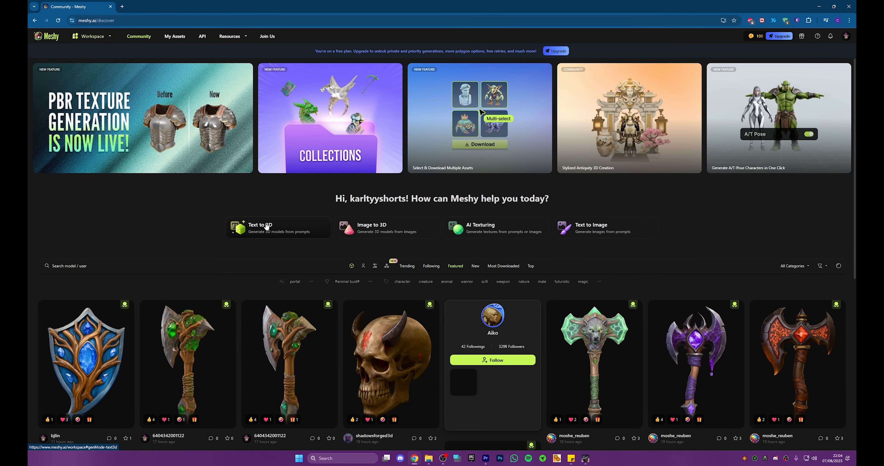
Step: Open the blue-gem shield from the community gallery, examine its front and back, and close it
scroll(360, 309, down, 7)
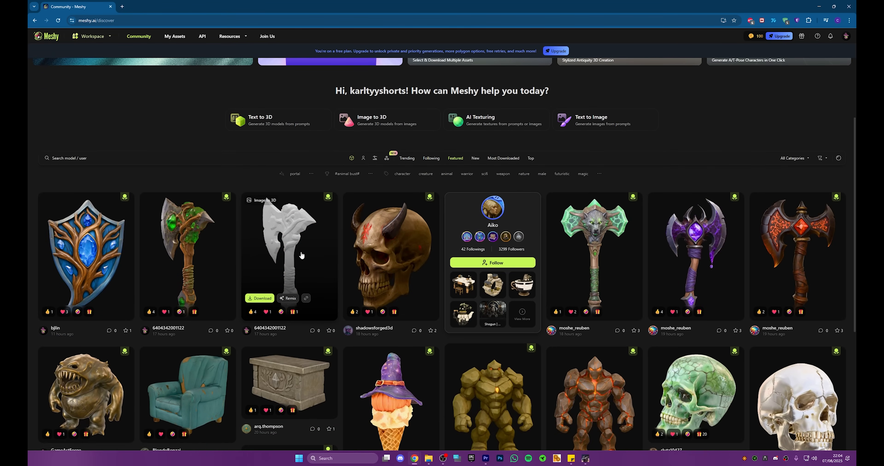
scroll(302, 252, up, 1)
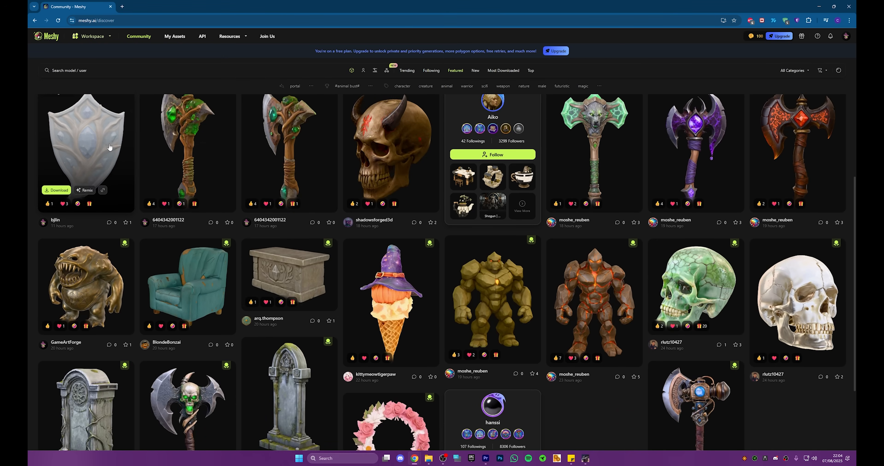
click(110, 148)
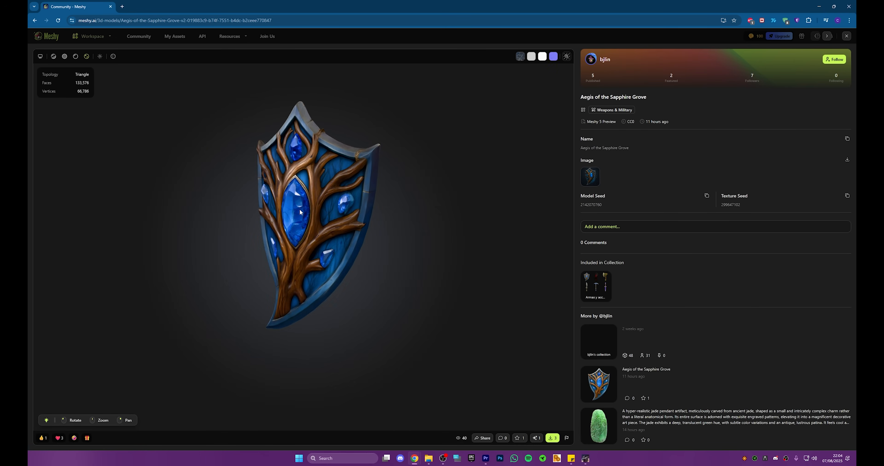
drag(300, 209, 439, 187)
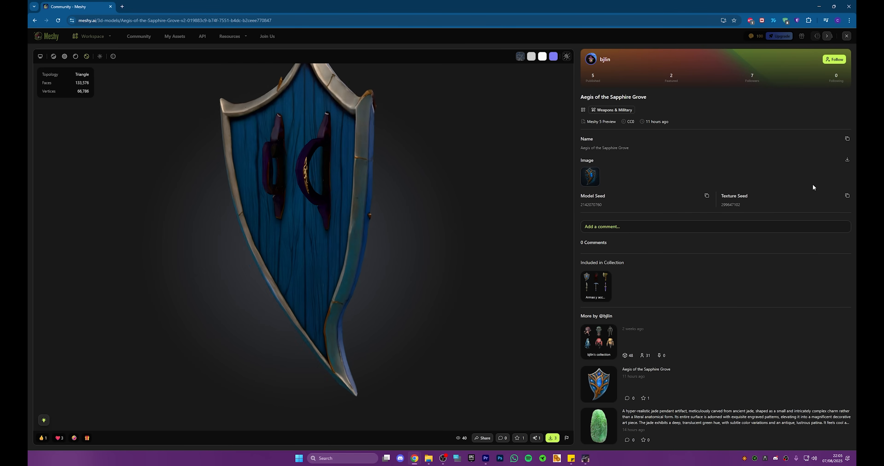
click(846, 36)
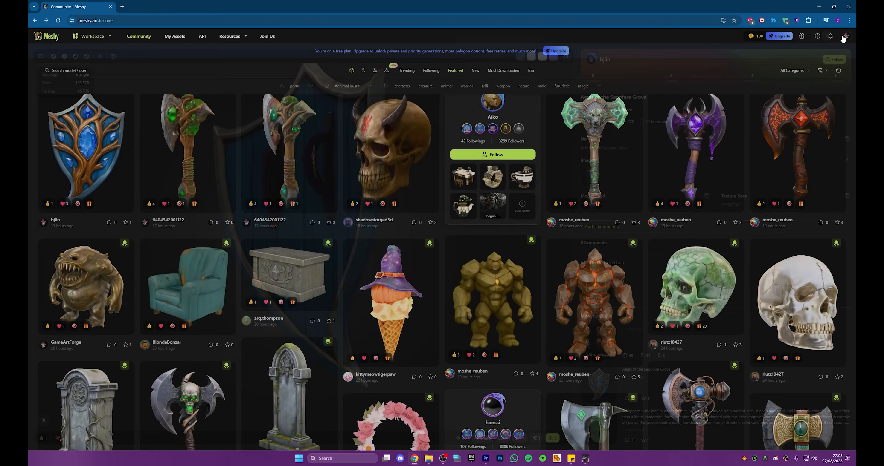
Step: Open the cracked marble skull from the community gallery and examine its model seed, texture seed and prompt
scroll(193, 213, down, 3)
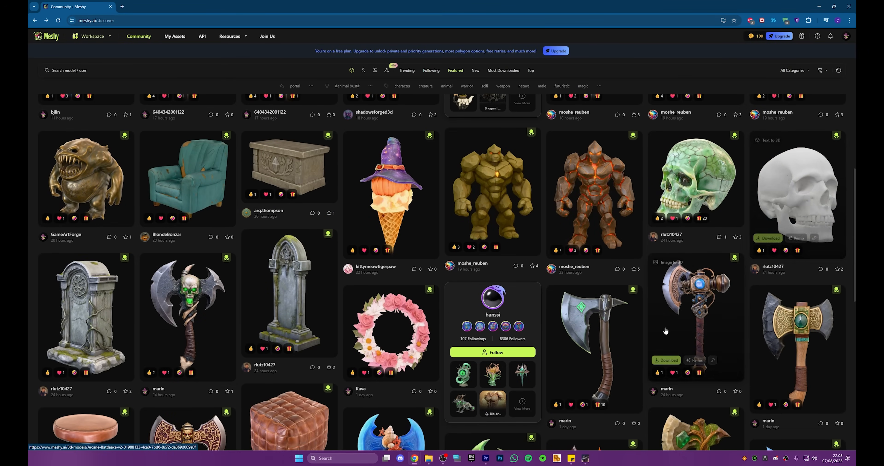
scroll(610, 322, down, 7)
scroll(611, 319, up, 8)
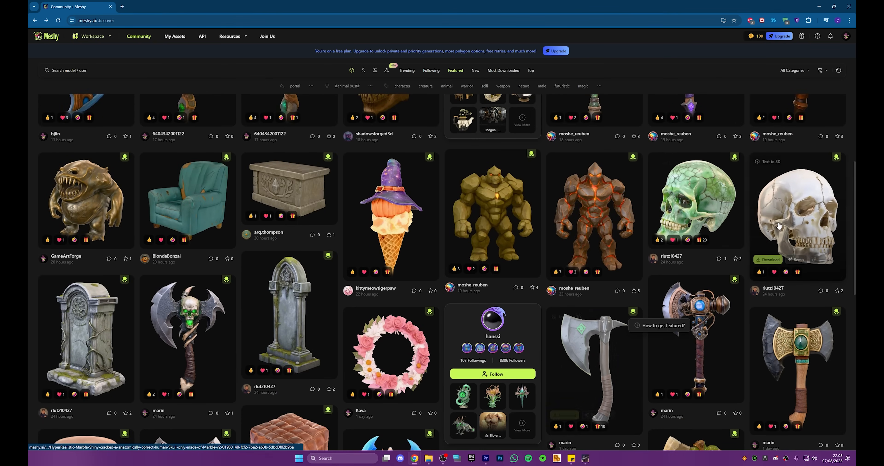
click(793, 224)
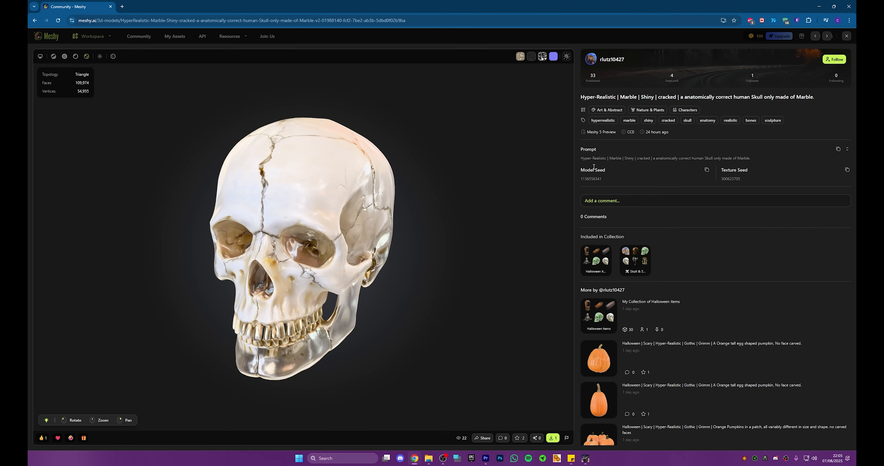
drag(604, 180, 578, 180)
click(755, 174)
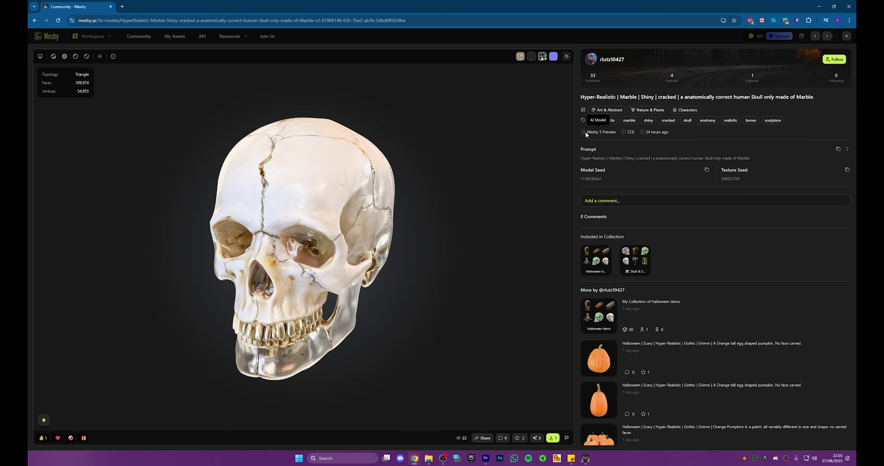
drag(579, 159, 628, 161)
click(631, 161)
drag(651, 159, 689, 159)
click(719, 157)
Step: Examine the marble skull from several angles, comparing its display modes including Solid Mode
drag(425, 224, 77, 75)
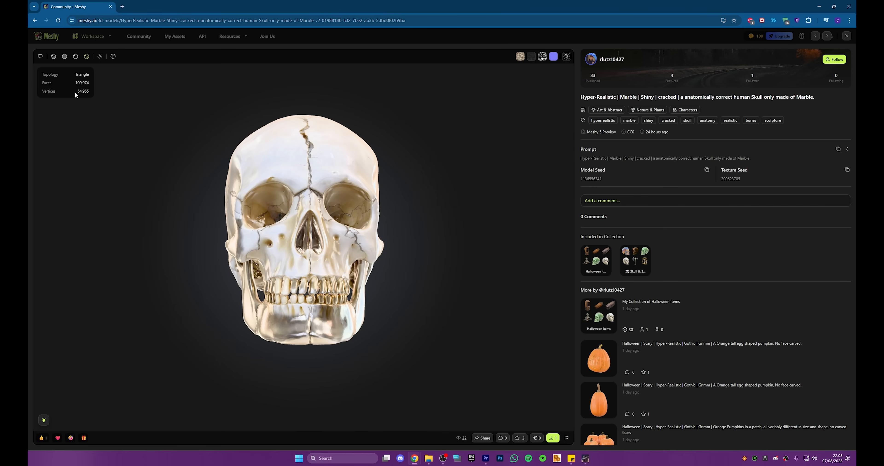
click(76, 58)
drag(251, 145, 259, 175)
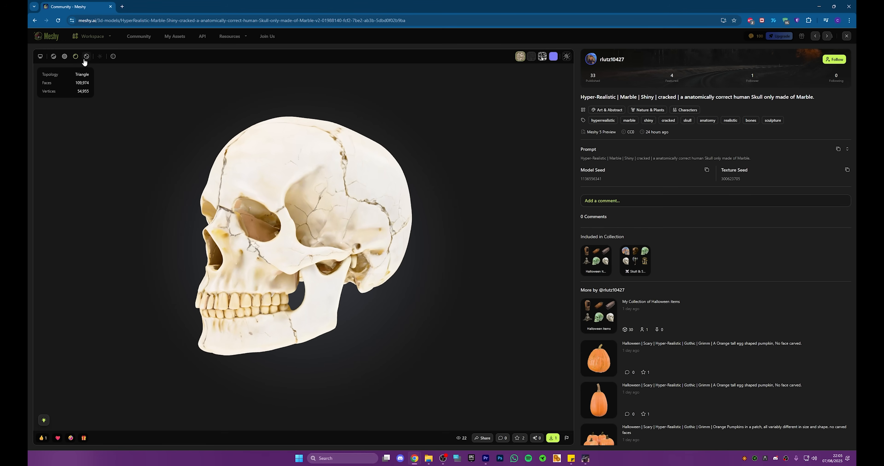
click(64, 57)
drag(227, 151, 264, 174)
drag(192, 171, 129, 112)
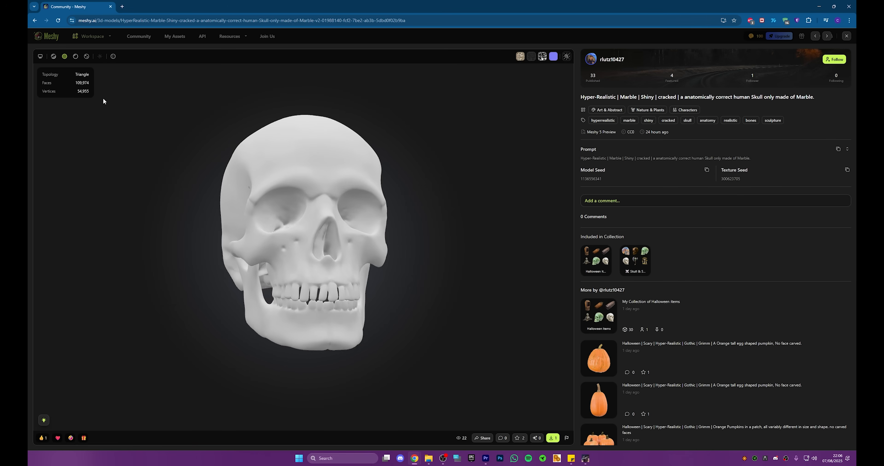
Step: Compare the skull's flat texture display with the fully shaded one from several sides, and close the model
click(53, 57)
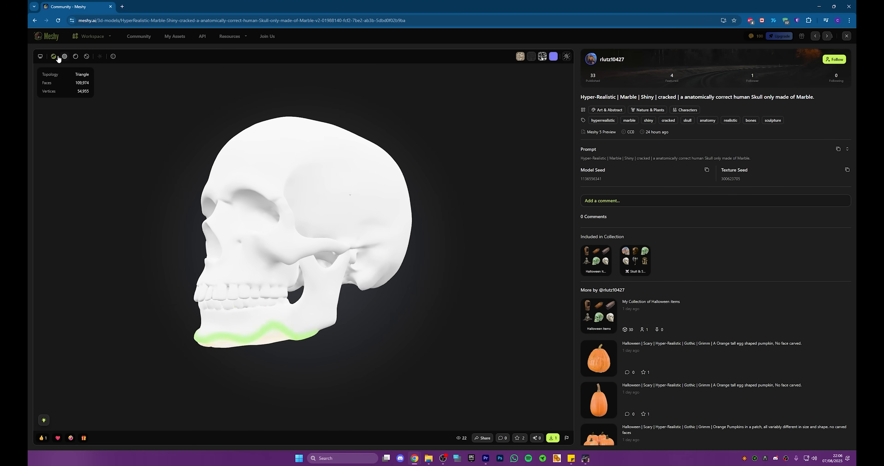
drag(238, 149, 313, 192)
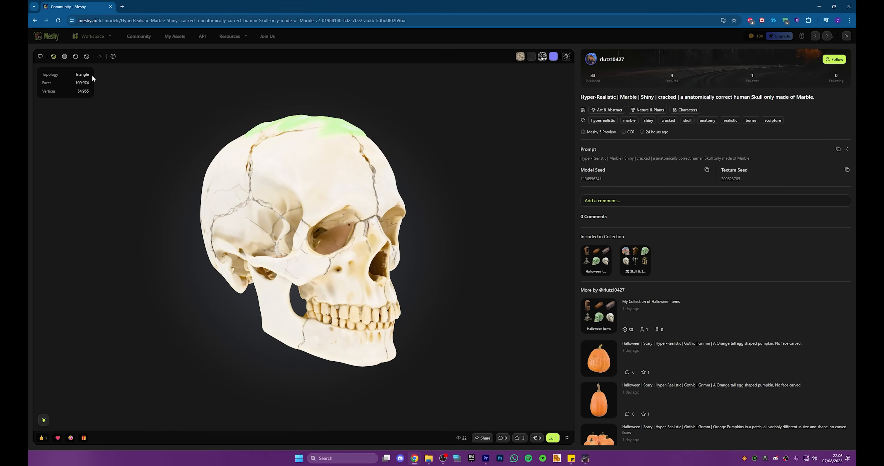
click(86, 56)
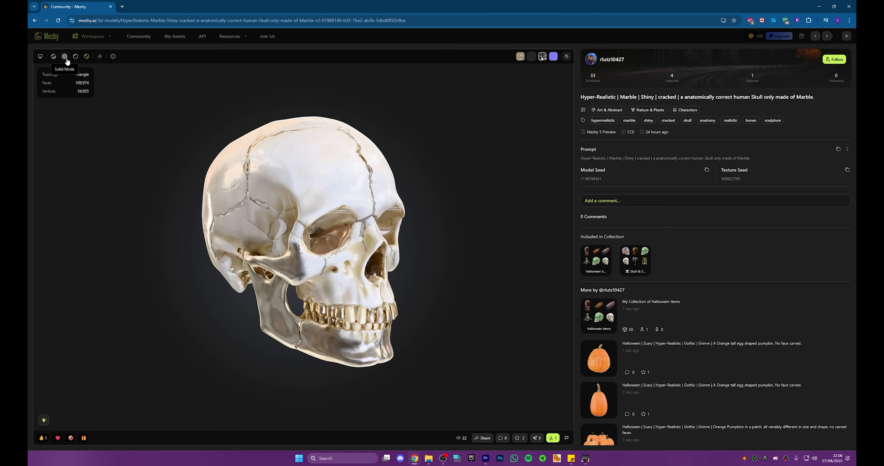
drag(279, 127, 386, 150)
drag(401, 91, 371, 150)
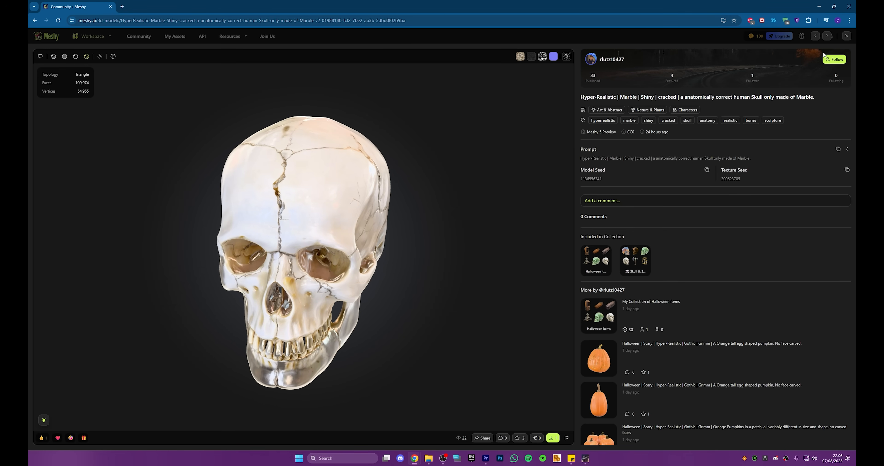
click(847, 36)
Step: Check the My Assets page and open the workspace's Text to 3D form for a new model
scroll(313, 141, up, 5)
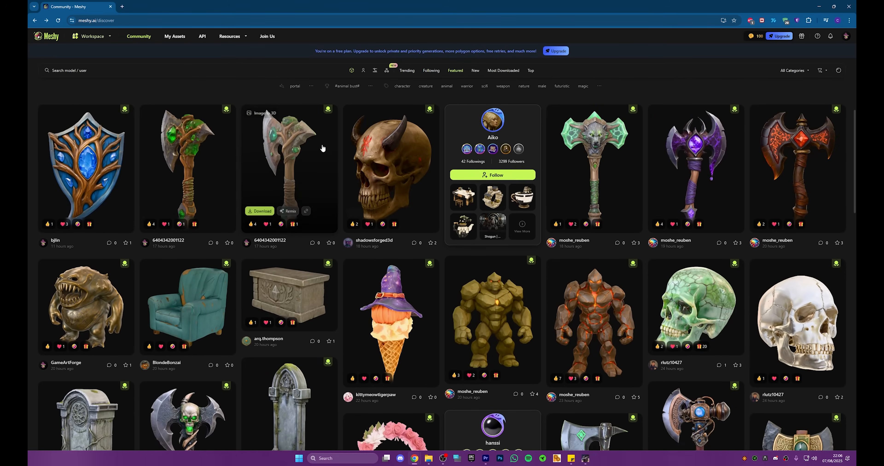
scroll(312, 146, up, 1)
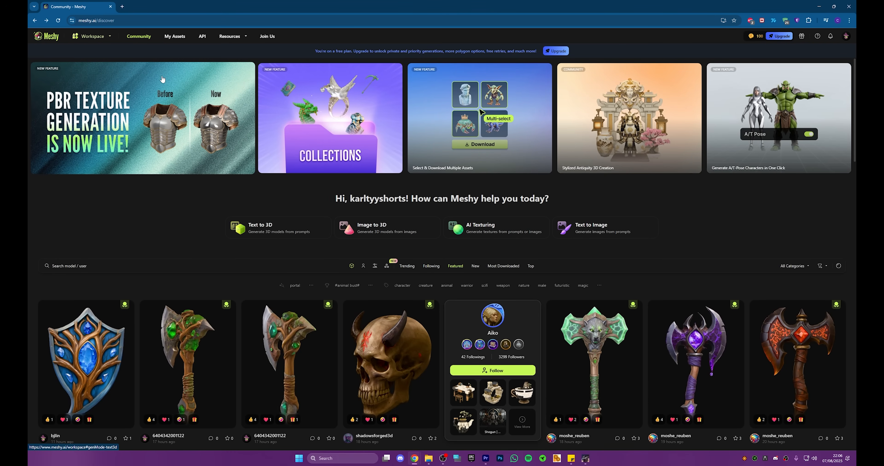
click(175, 36)
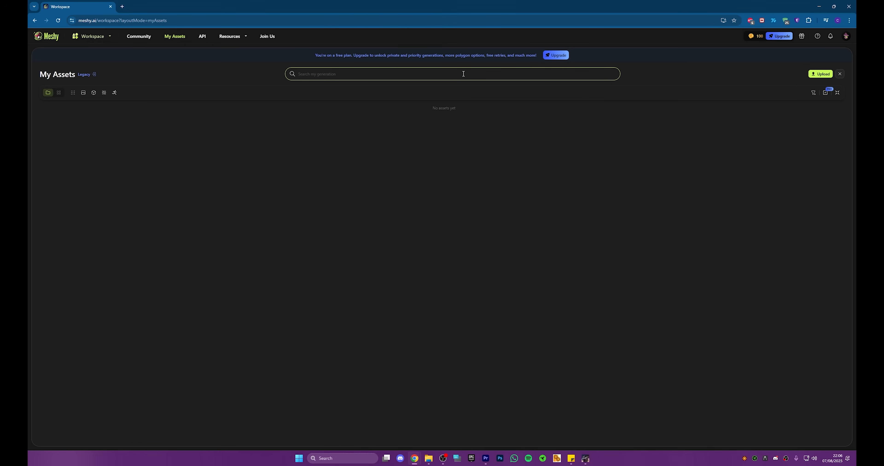
click(99, 37)
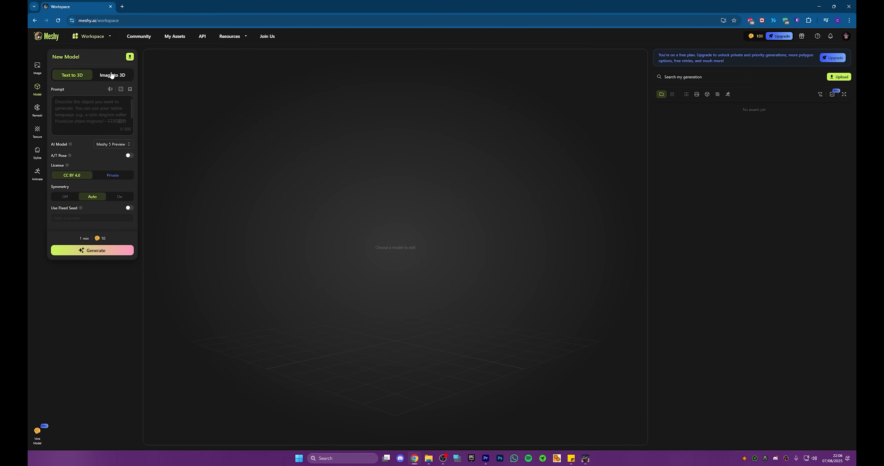
Step: Enter the Text to 3D prompt "a glock pistol with a shiny gold finish realistic"
click(97, 116)
click(163, 109)
click(102, 108)
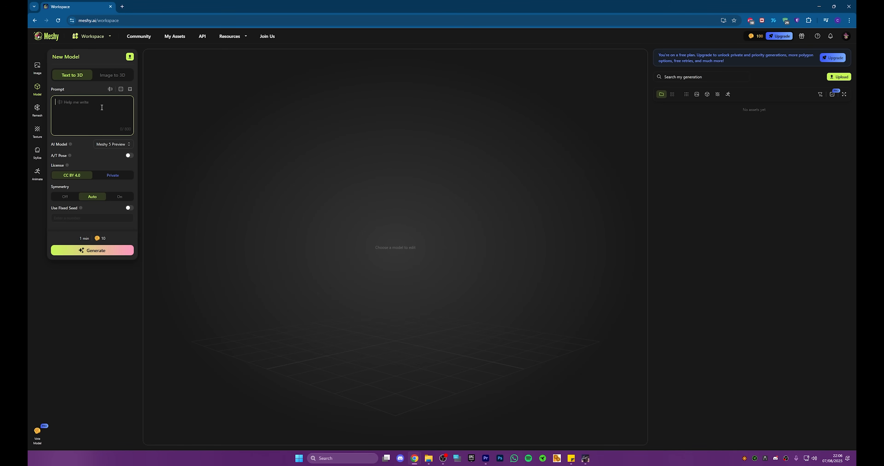
text(a glock pistol with a shiny gold finish realistic)
Step: Compare the available AI models, choose Meshy 5 Preview and generate the 3D model from the prompt
click(107, 145)
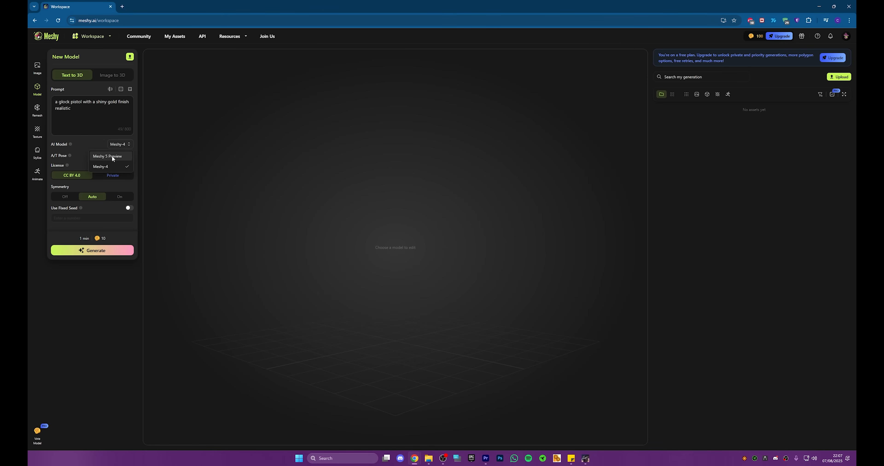
mouse_move(69, 156)
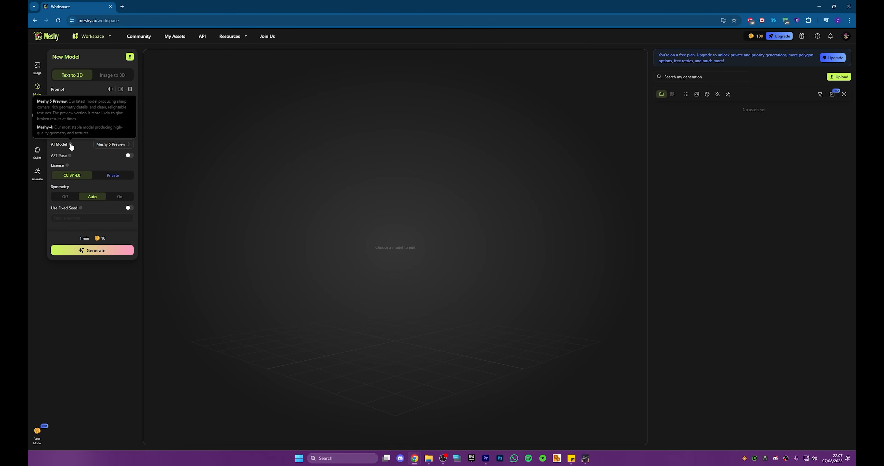
click(114, 144)
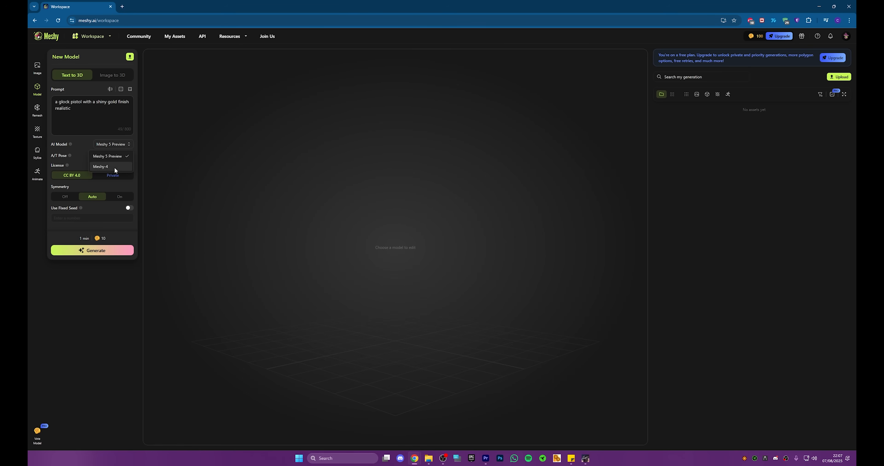
click(89, 144)
mouse_move(67, 166)
click(93, 256)
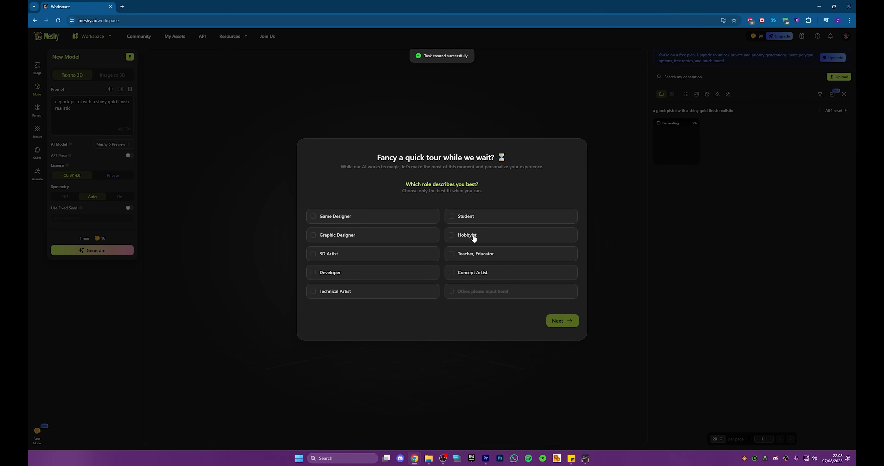
Step: Complete the onboarding survey with Game Designer, Education, Training, Only me and Google, and decline the discounted Pro Plan offer
click(318, 215)
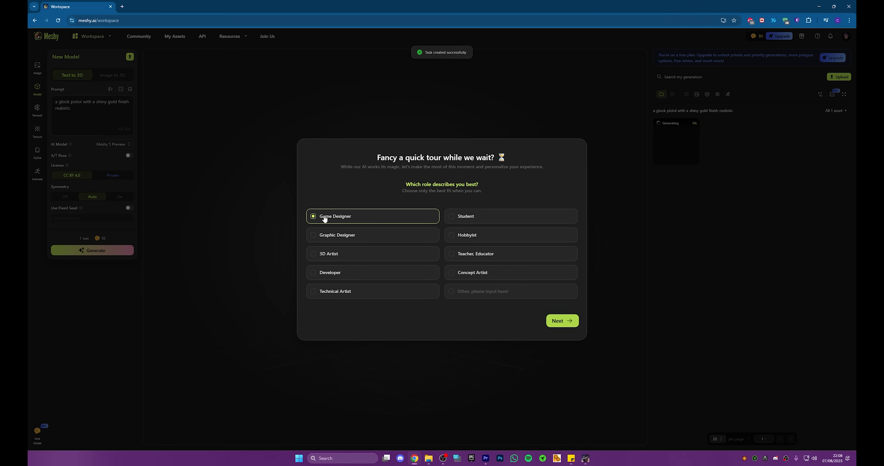
click(559, 321)
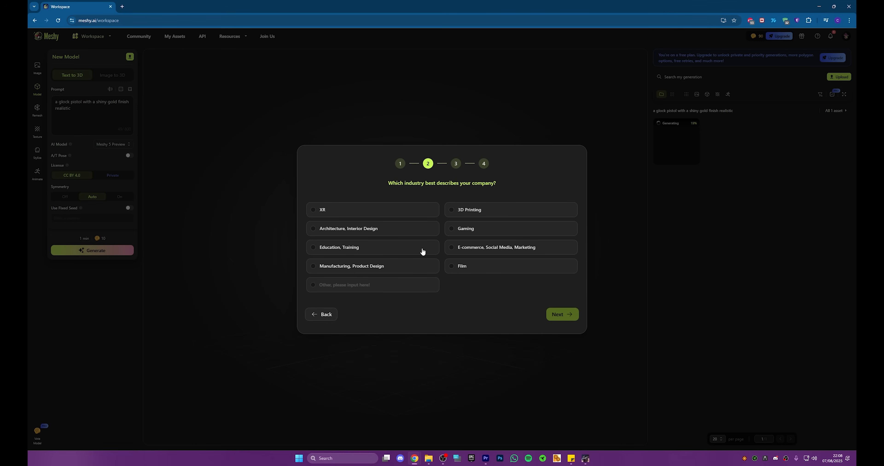
click(409, 252)
click(570, 315)
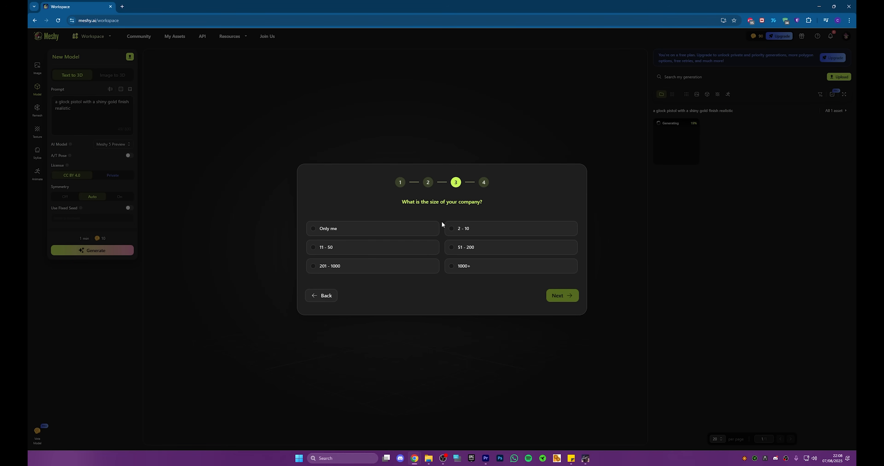
click(368, 229)
click(560, 296)
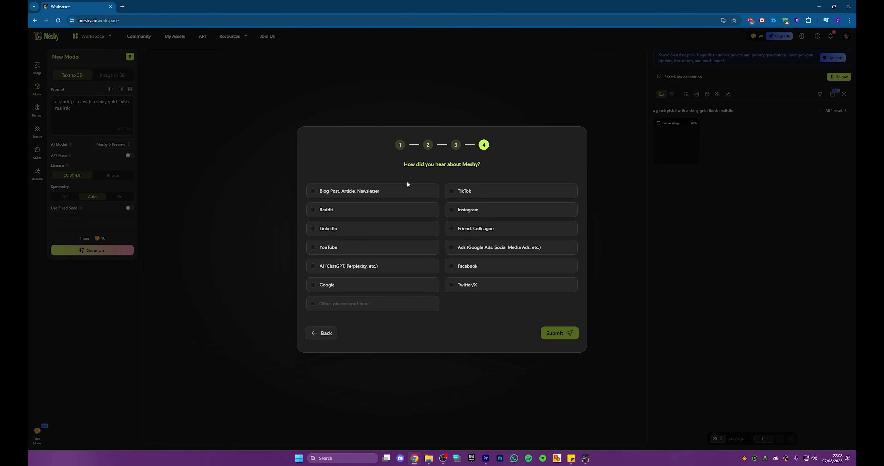
click(381, 288)
click(565, 331)
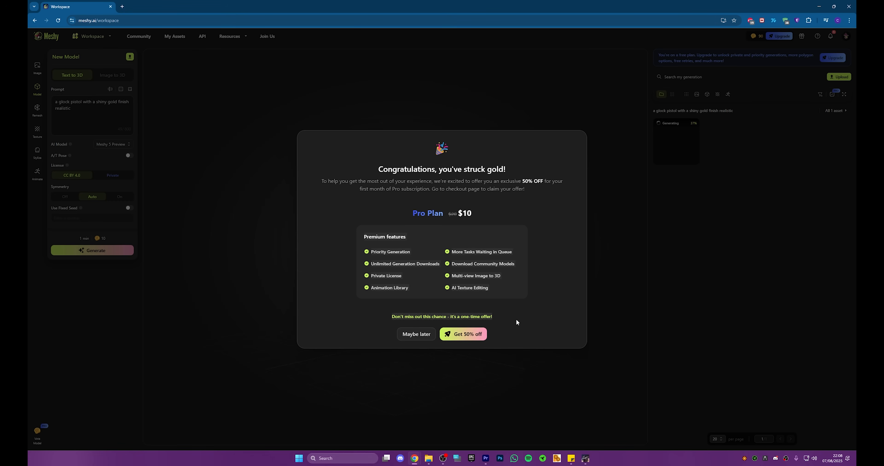
click(427, 340)
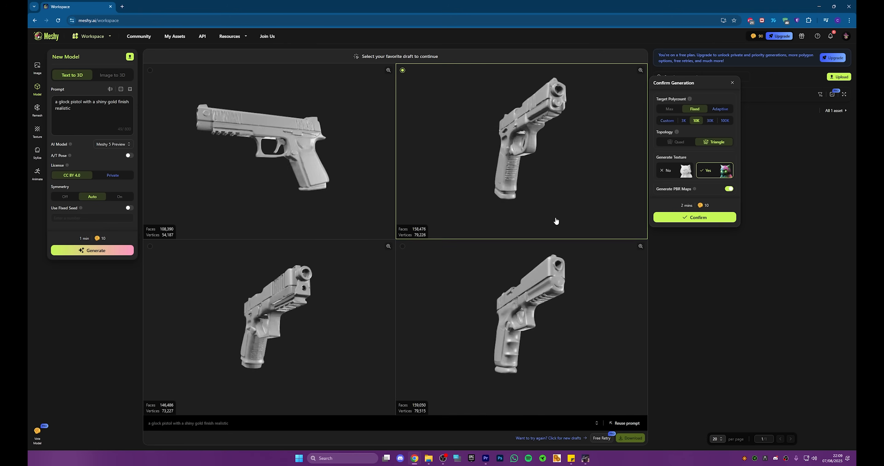
Step: Generate the pistol from the same prompt again with Symmetry set to On, and open the new set of drafts
click(118, 197)
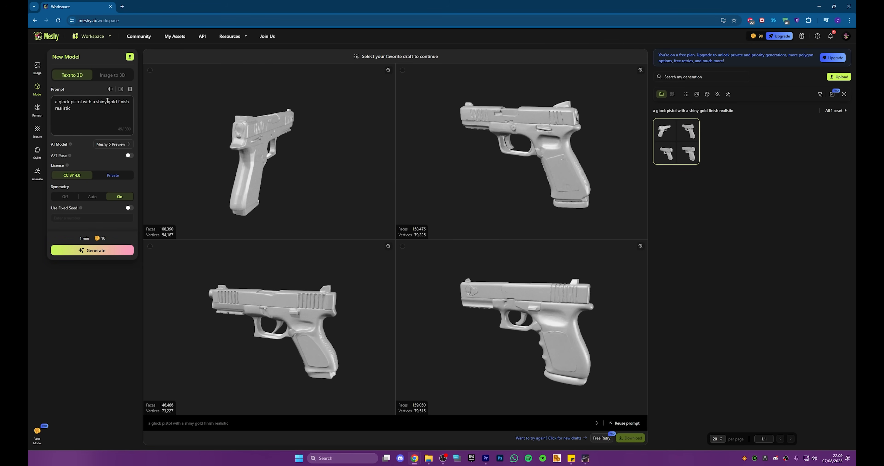
click(94, 251)
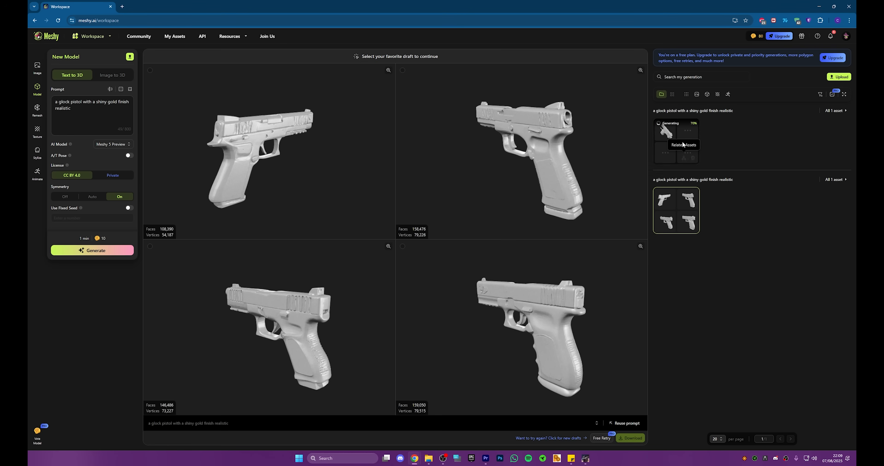
mouse_move(686, 137)
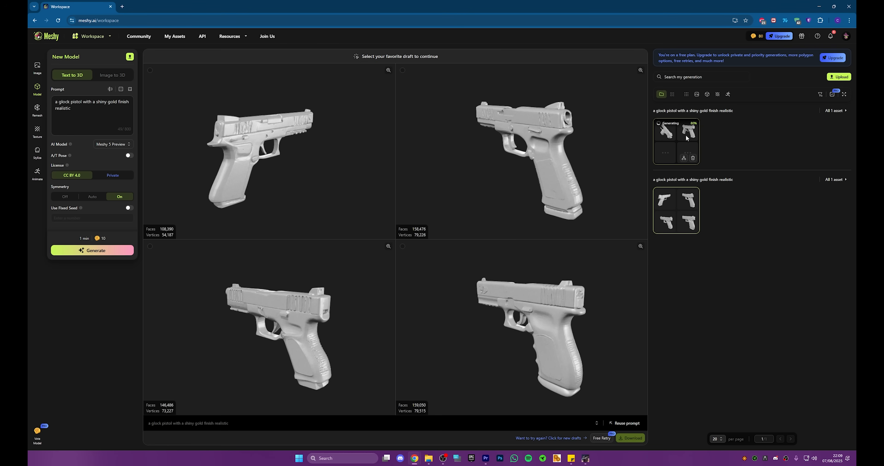
click(686, 134)
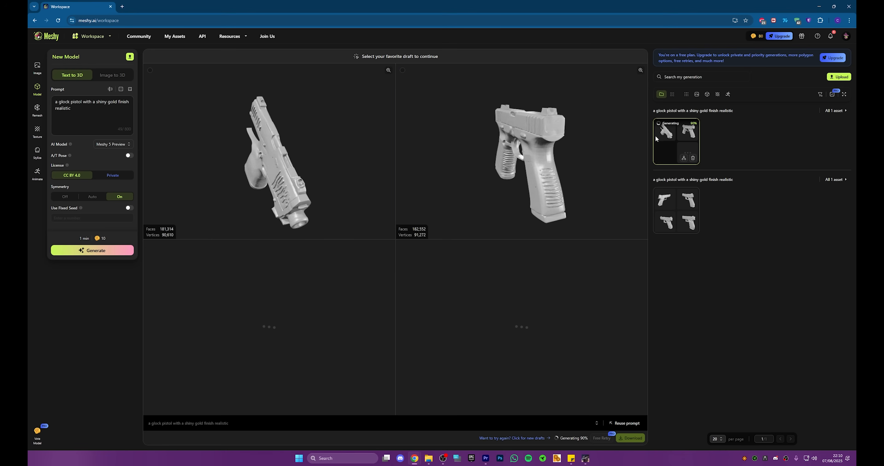
Step: Set Symmetry to Off, and confirm the textured generation of the fourth draft from the first set with 10K polycount and PBR maps
click(69, 198)
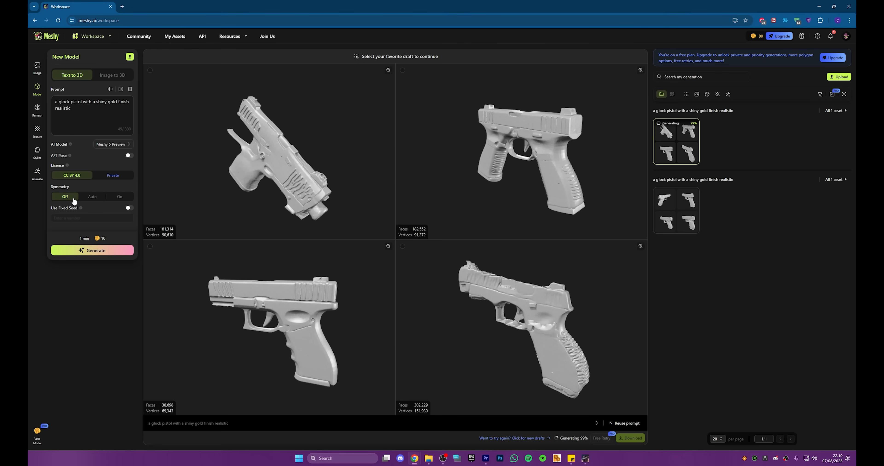
click(686, 219)
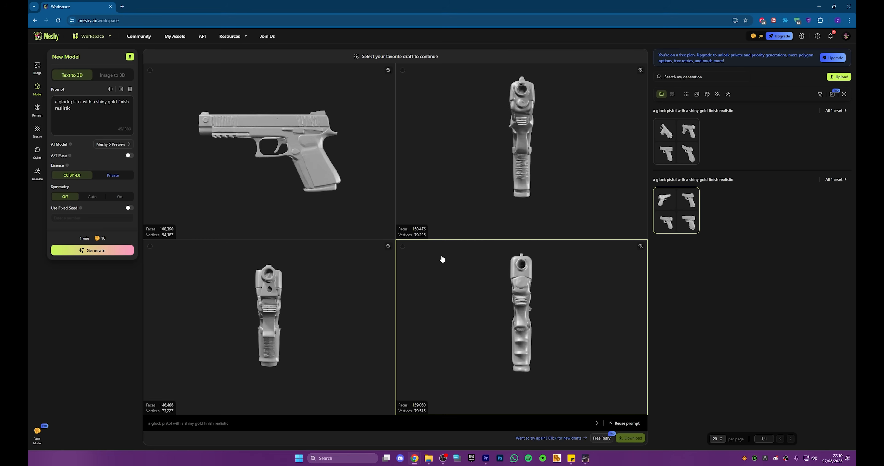
click(403, 246)
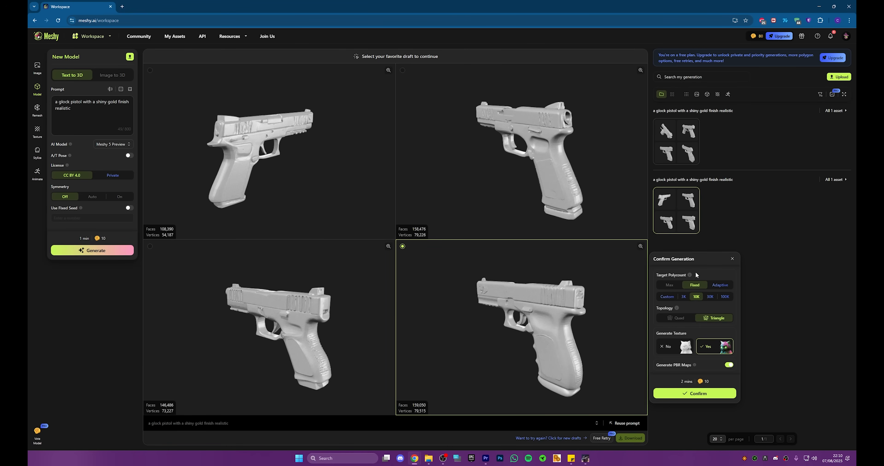
mouse_move(691, 275)
click(699, 394)
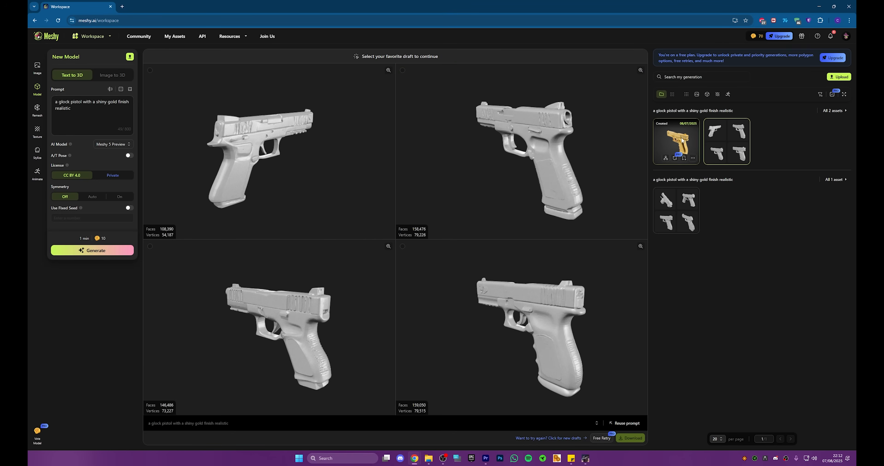
Step: Open the textured gold pistol and inspect it up close from the side
click(682, 140)
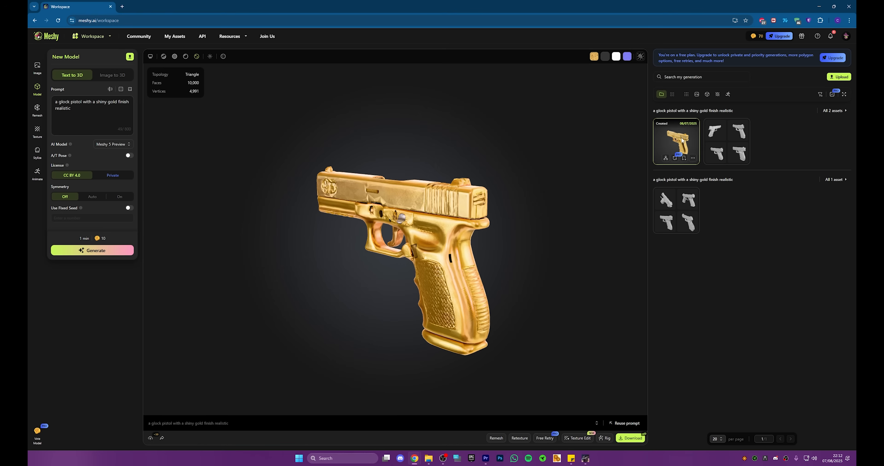
drag(435, 200, 569, 170)
scroll(384, 152, up, 3)
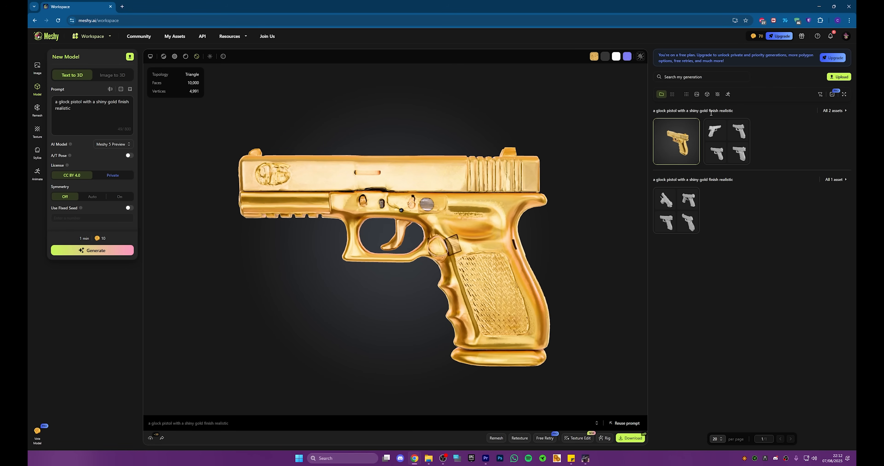
Step: Copy the gold pistol generation's prompt text and open ChatGPT in a new browser tab
drag(736, 110, 655, 111)
key(ctrl+c)
key(ctrl+t)
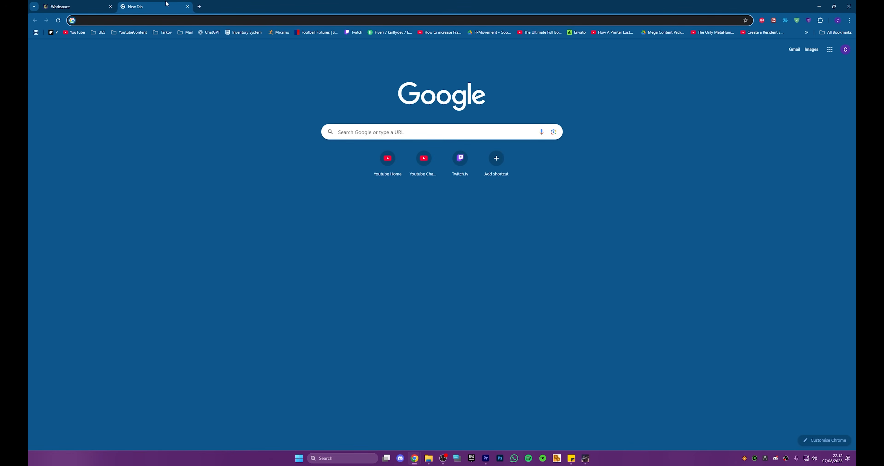
key(ctrl+w)
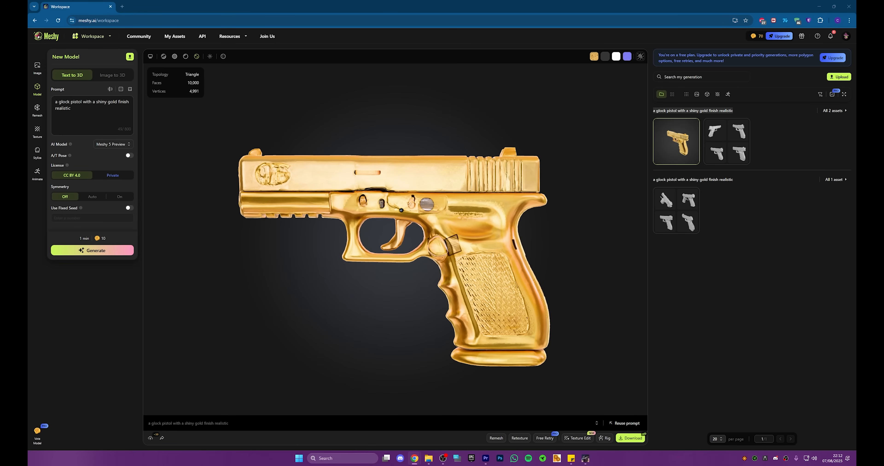
drag(28, 309, 385, 5)
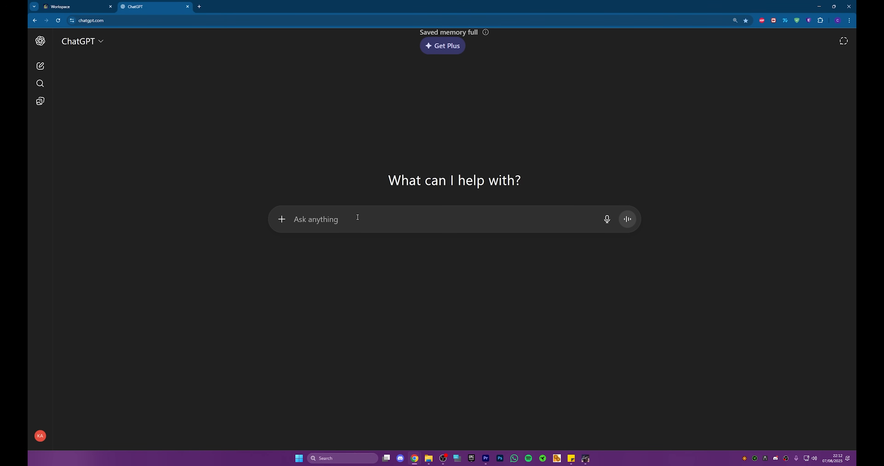
Step: Write "here is the prompt im using for meshy ai to generate a glock pistol -" in the message, followed by the copied prompt
text(here is )
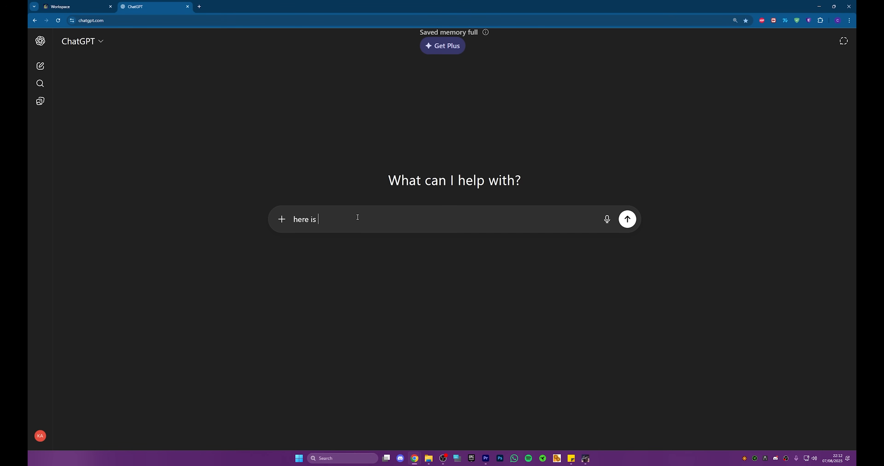
text(the prom)
text(pt im using for meshy ai to generate a gl)
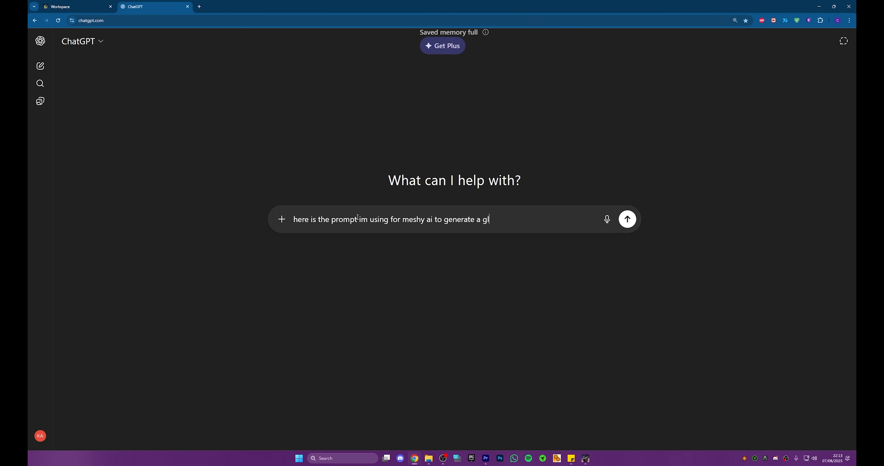
text(ock pistol -)
key(ctrl+v)
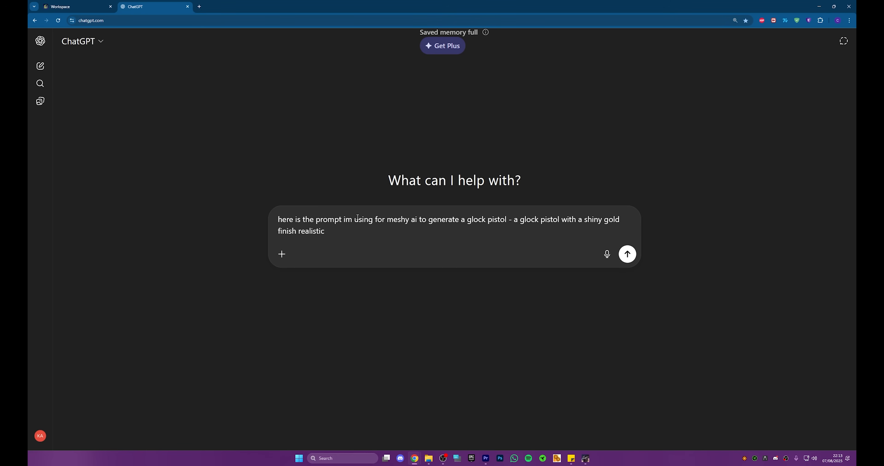
Step: Add "improve on the prompt and make it as realistic as possible" as a separate paragraph and send the message
key(shift+Return)
key(shift+Return)
text(im)
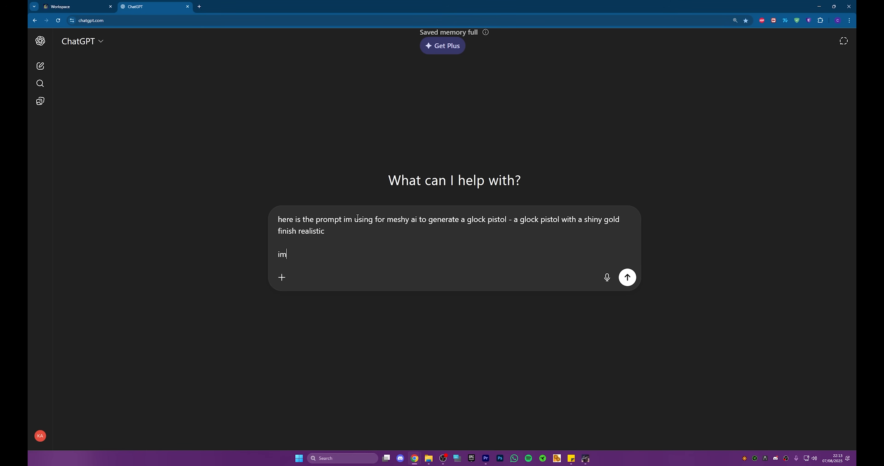
text(prove on th)
text(e prokm)
text(mpt )
text(and )
text(mak)
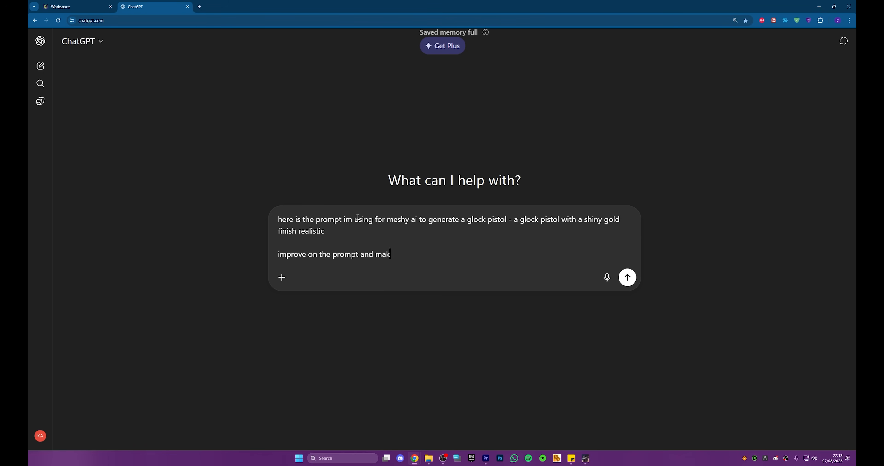
text(e it as realistic as possible)
key(Return)
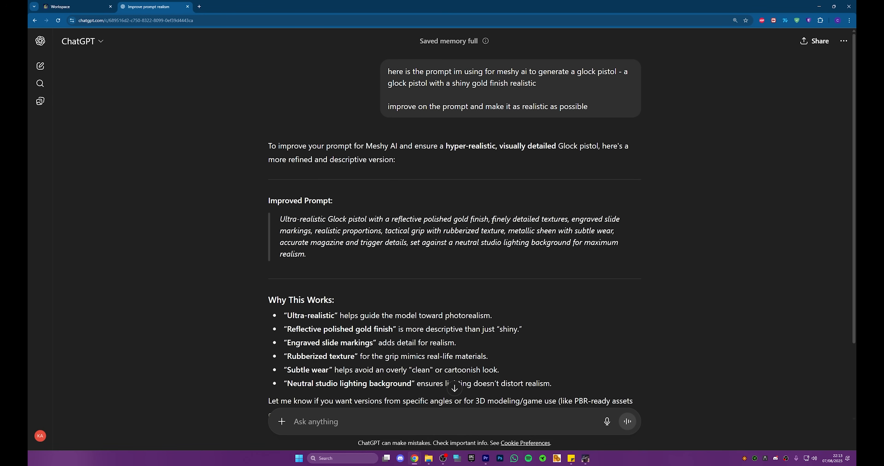
Step: Read through the improved prompt's wording on textures, metallic sheen, magazine and trigger details, and background
drag(492, 220, 569, 221)
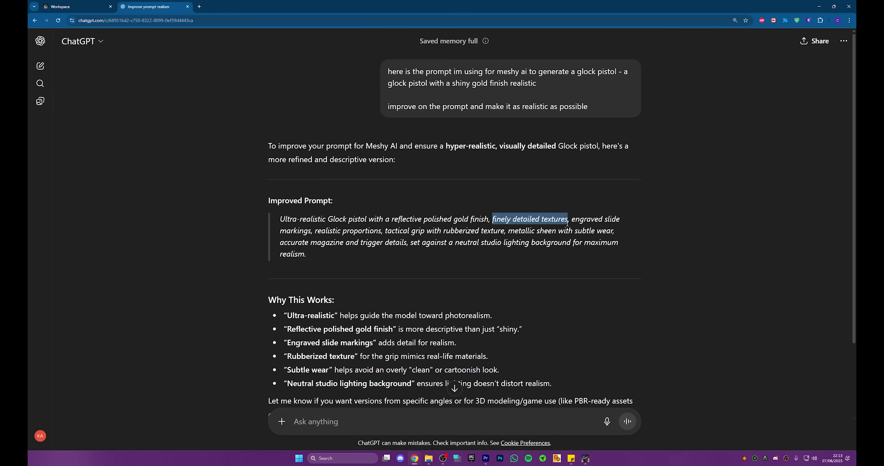
click(593, 220)
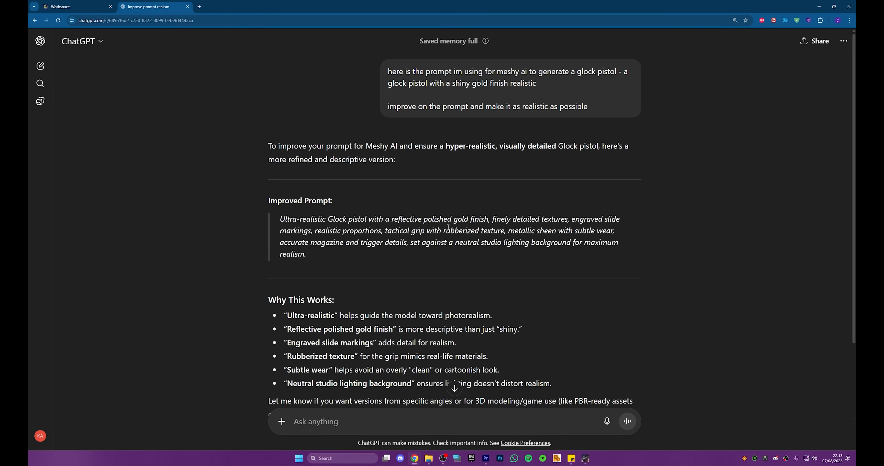
drag(510, 231, 615, 232)
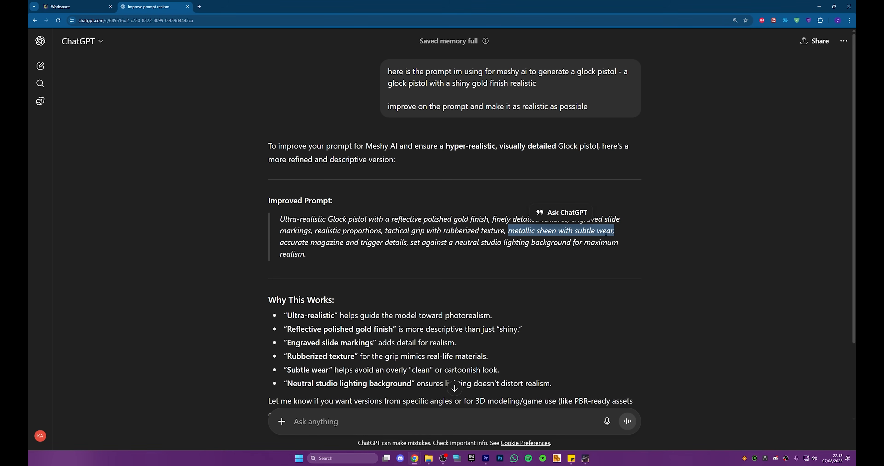
click(345, 253)
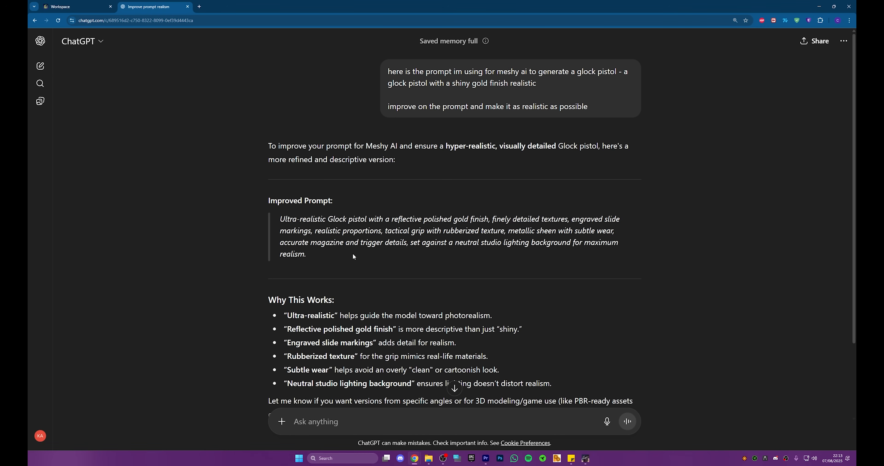
drag(286, 241, 531, 255)
click(415, 243)
click(462, 251)
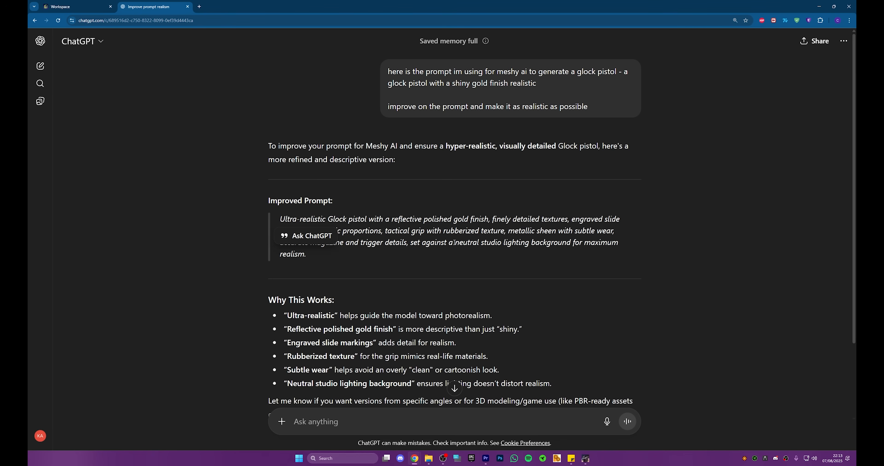
Step: Select the full improved prompt in the ChatGPT reply and switch back to the Meshy workspace
triple_click(450, 236)
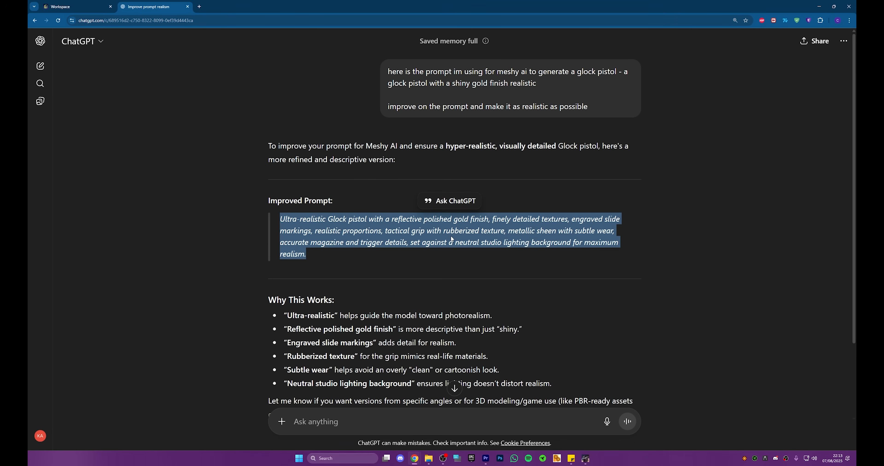
click(451, 239)
click(98, 4)
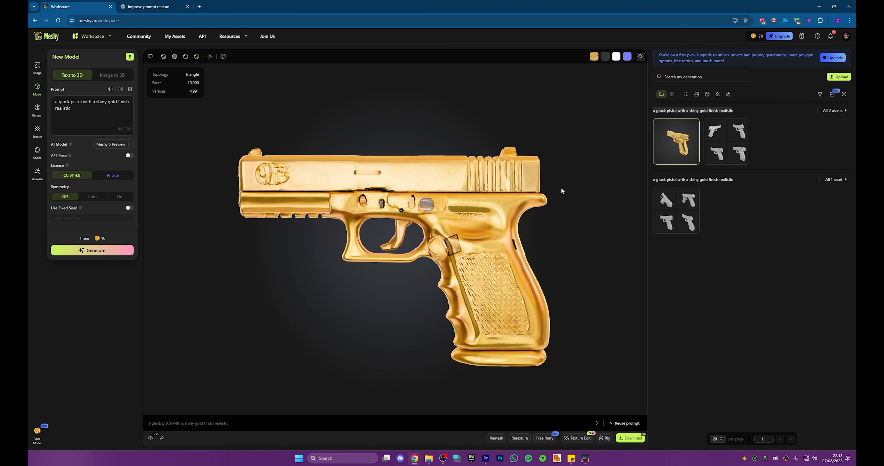
click(717, 109)
key(ctrl+a)
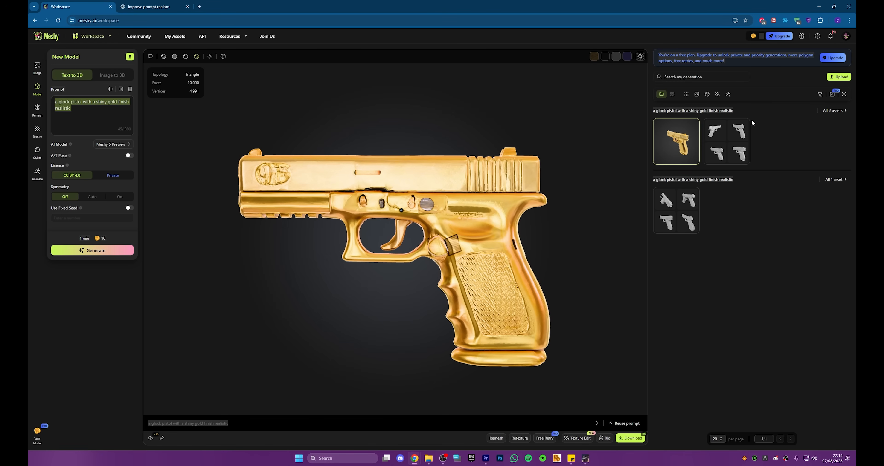
click(749, 108)
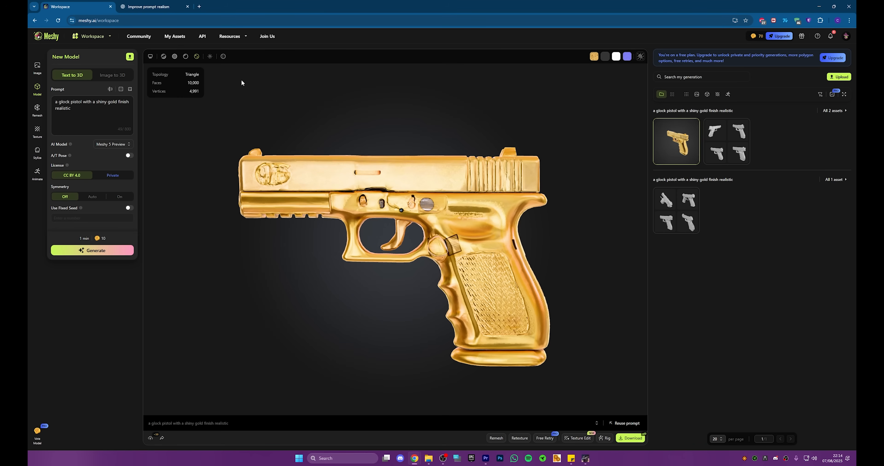
click(38, 66)
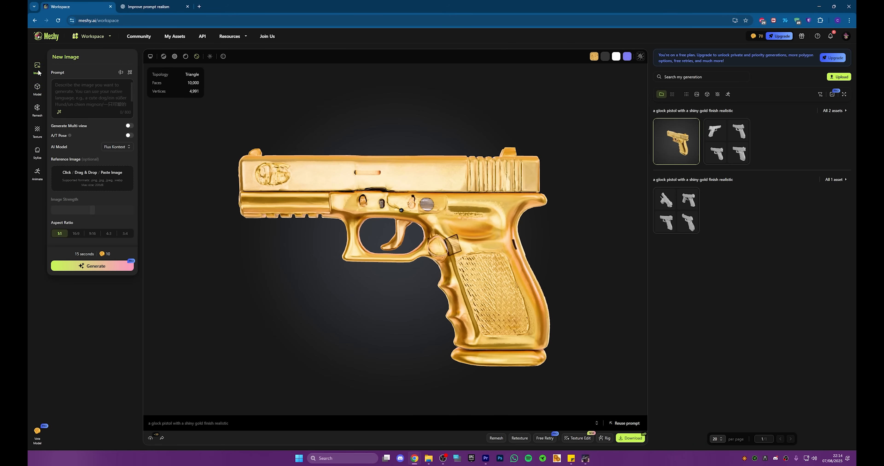
mouse_move(96, 34)
click(86, 62)
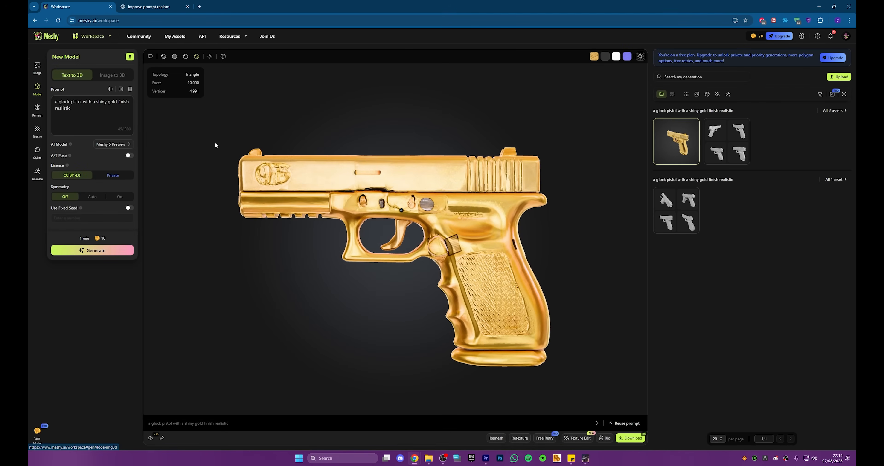
drag(360, 189, 438, 198)
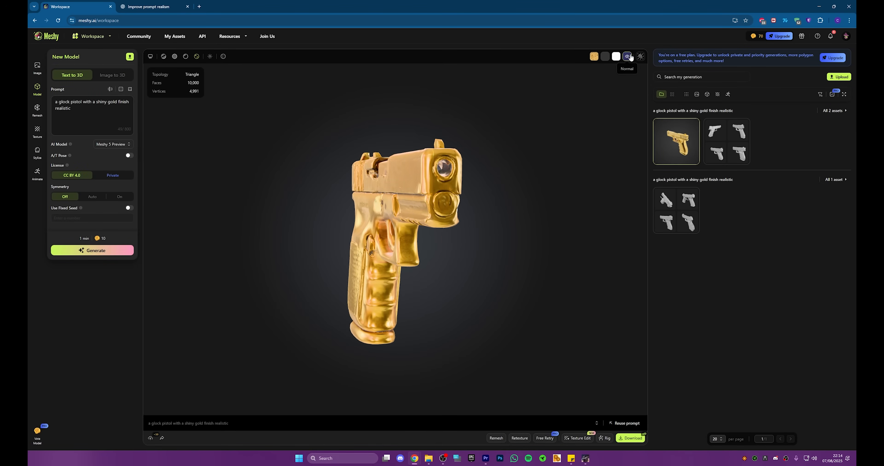
Step: Replace the existing text-to-3D prompt with the copied ultra-realistic Glock prompt
triple_click(80, 112)
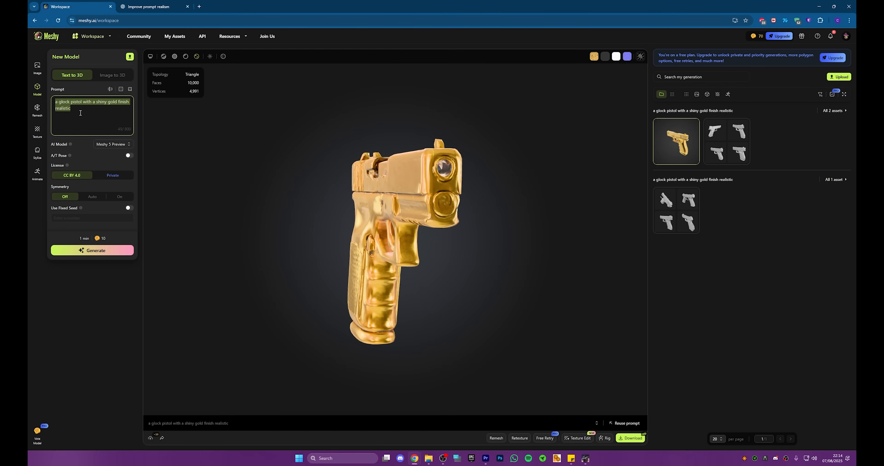
key(ctrl+v)
key(BackSpace)
key(BackSpace)
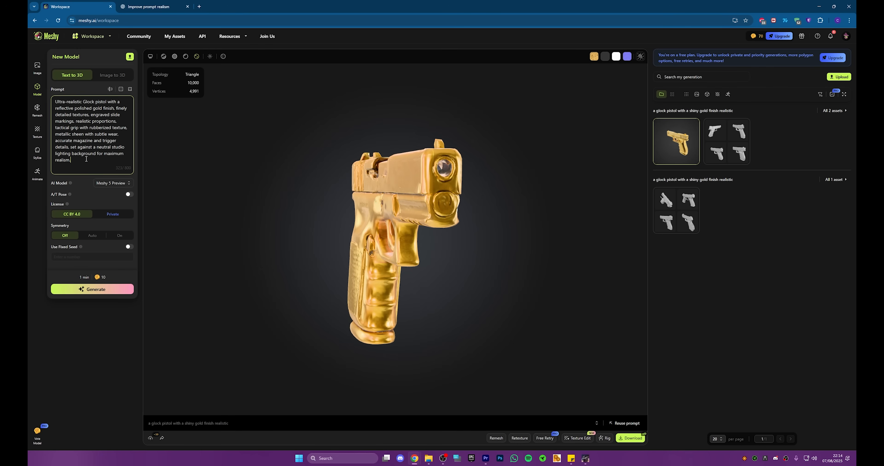
Step: Remove the closing phrase about the neutral studio lighting background from the prompt and generate the new model drafts
click(78, 166)
mouse_move(76, 161)
mouse_down()
mouse_move(83, 154)
mouse_move(56, 148)
mouse_move(68, 151)
mouse_up()
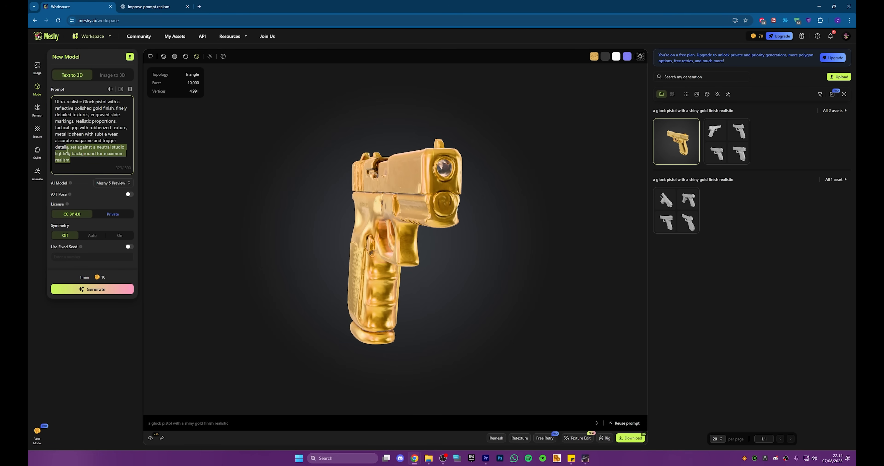
key(BackSpace)
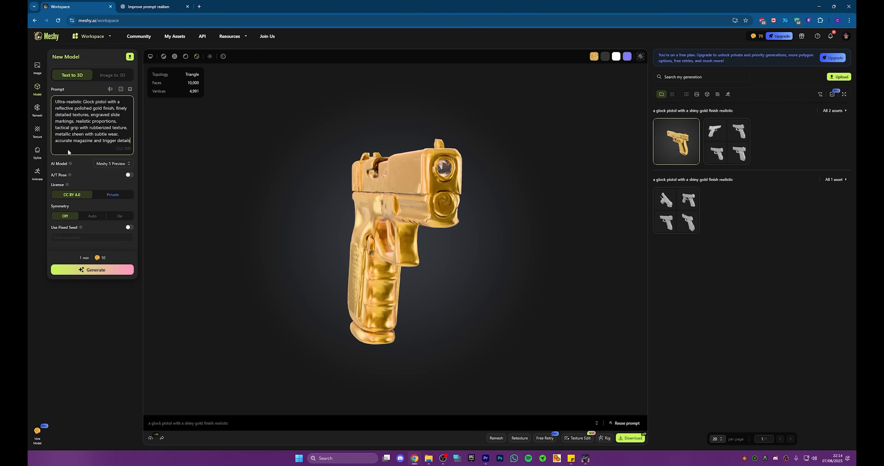
click(99, 274)
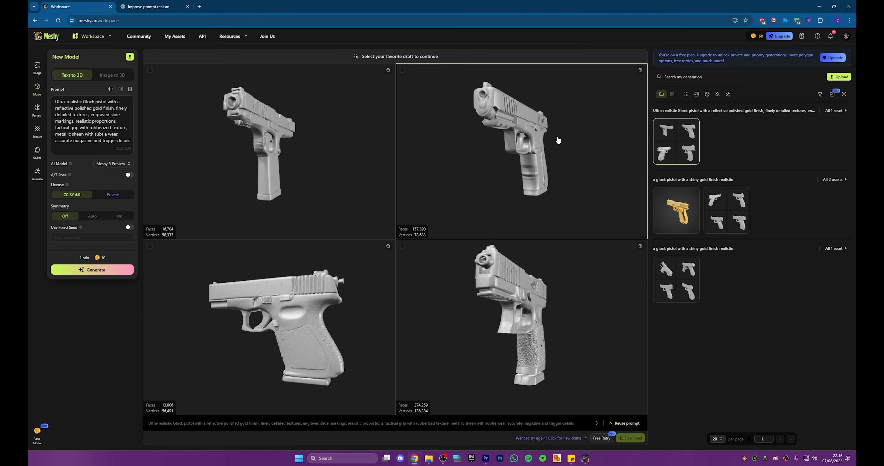
Step: Reopen the gold-textured pistol from the earlier generation and inspect it from the side
click(671, 202)
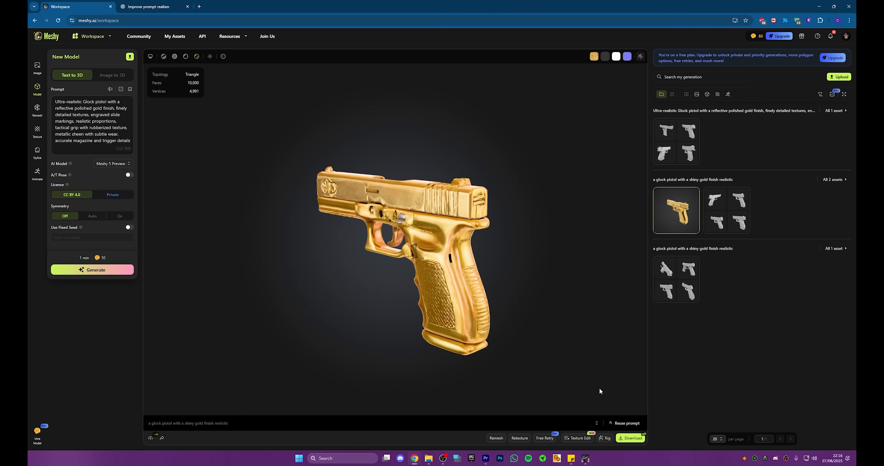
drag(437, 214, 401, 200)
scroll(446, 209, up, 5)
scroll(400, 201, down, 3)
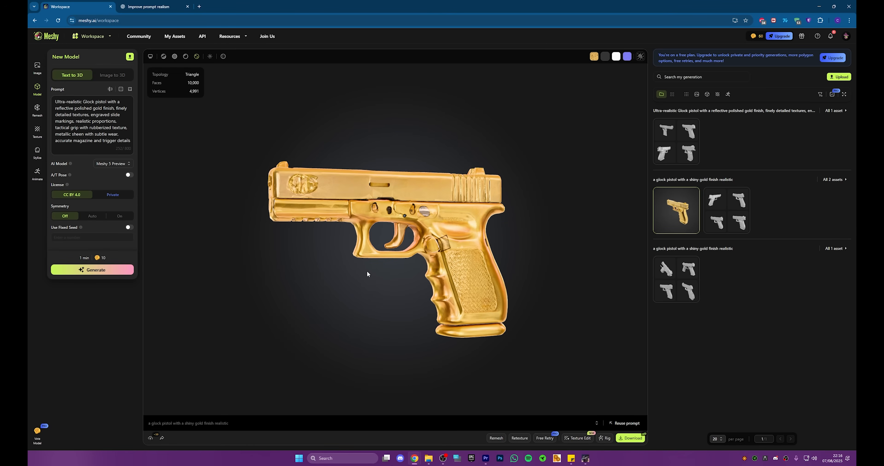
mouse_move(355, 219)
mouse_down()
mouse_move(390, 227)
mouse_move(340, 216)
mouse_up()
Step: Download the gold pistol in fbx format and dismiss the congratulations message
click(630, 439)
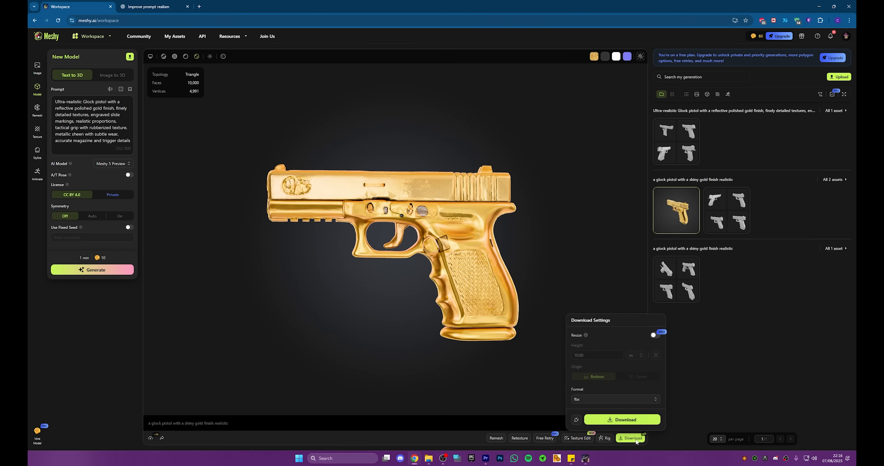
click(621, 399)
click(621, 399)
click(622, 420)
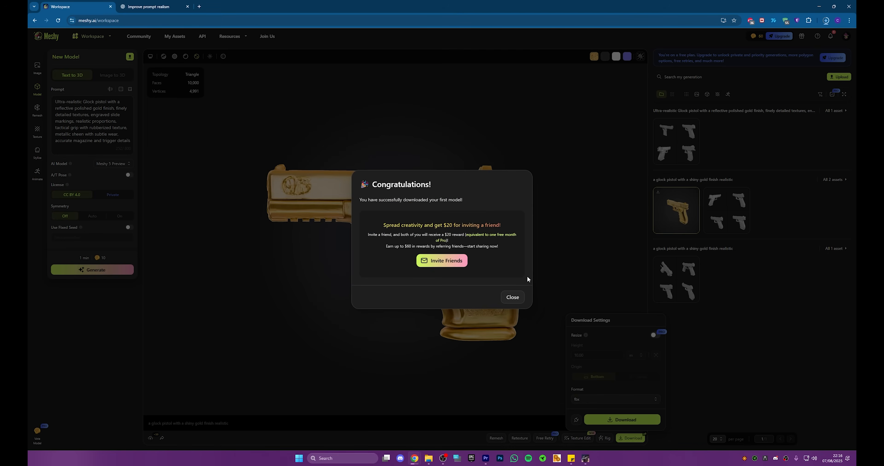
click(512, 298)
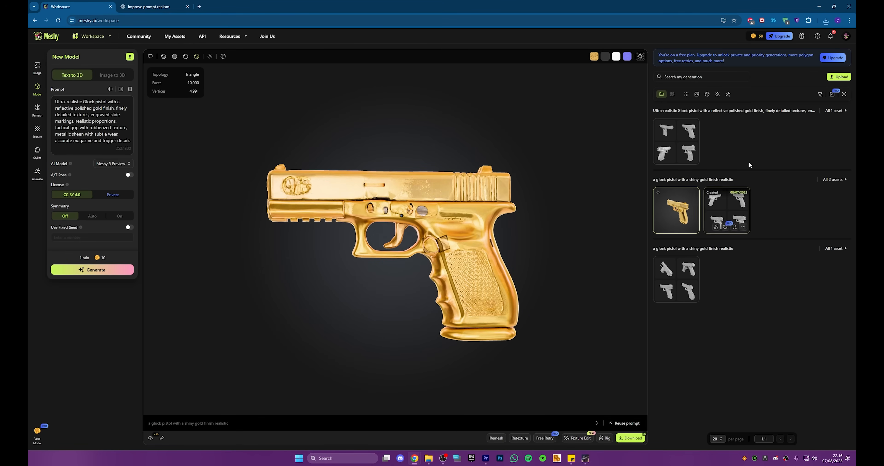
Step: Locate the downloaded glock pistol archive in its folder, minimise the browser and open the zip
click(825, 21)
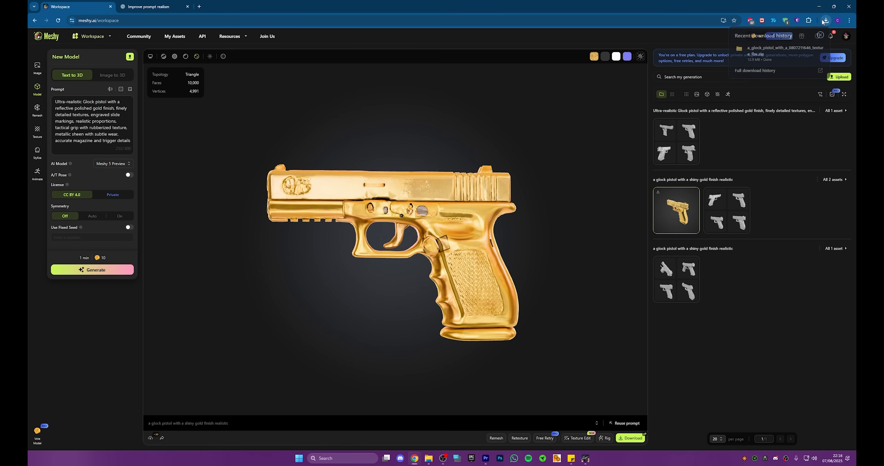
click(809, 49)
click(817, 6)
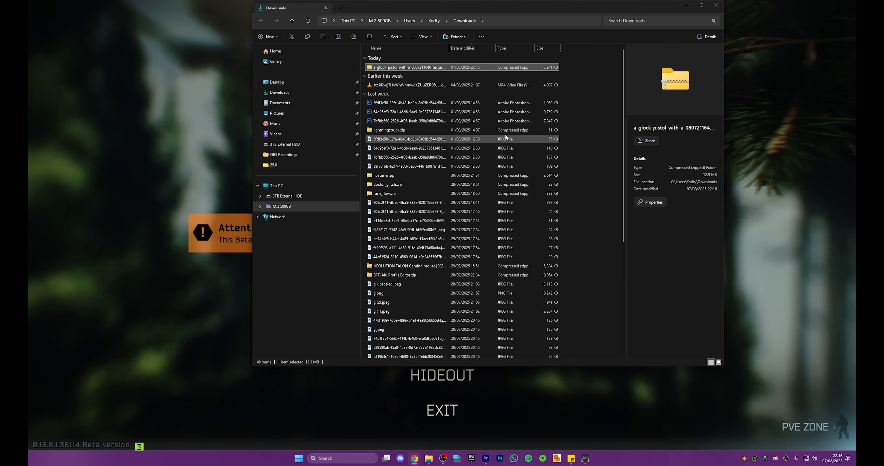
double_click(407, 67)
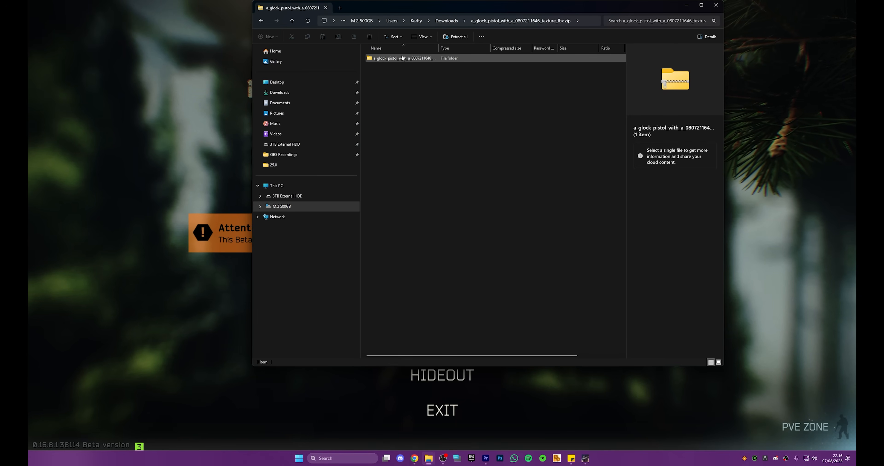
Step: Launch Blender and minimise its window to return to the opened archive
key(super)
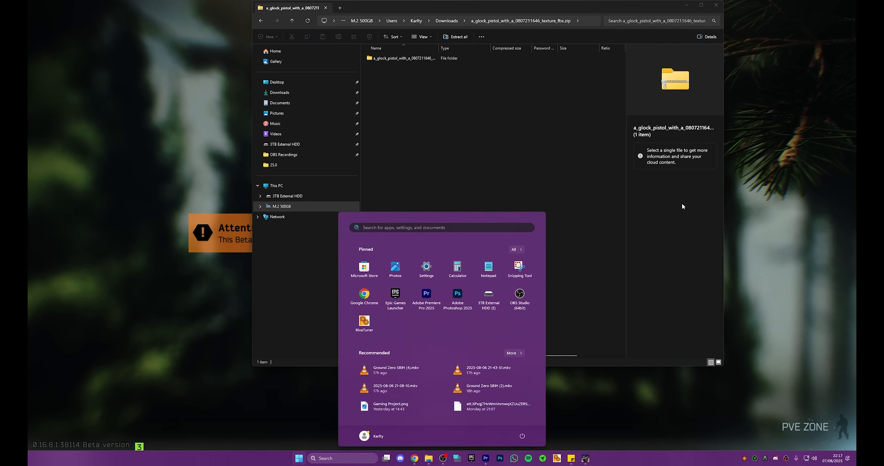
text(blender 4.4)
key(Return)
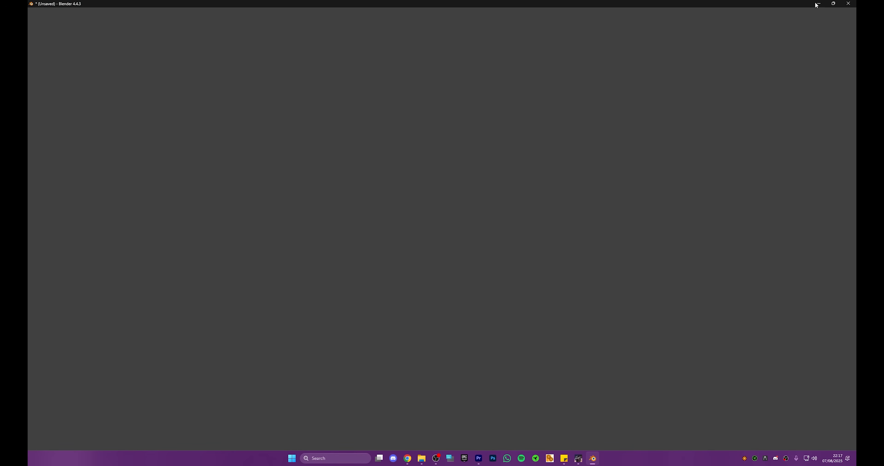
click(823, 4)
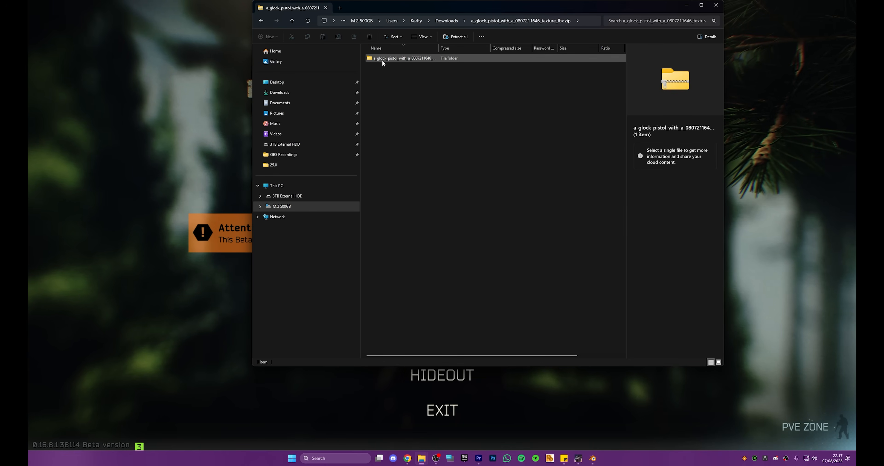
Step: Extract the glock archive to the suggested Downloads folder, close the extracted window and open the model folder inside the zip
click(382, 59)
click(456, 37)
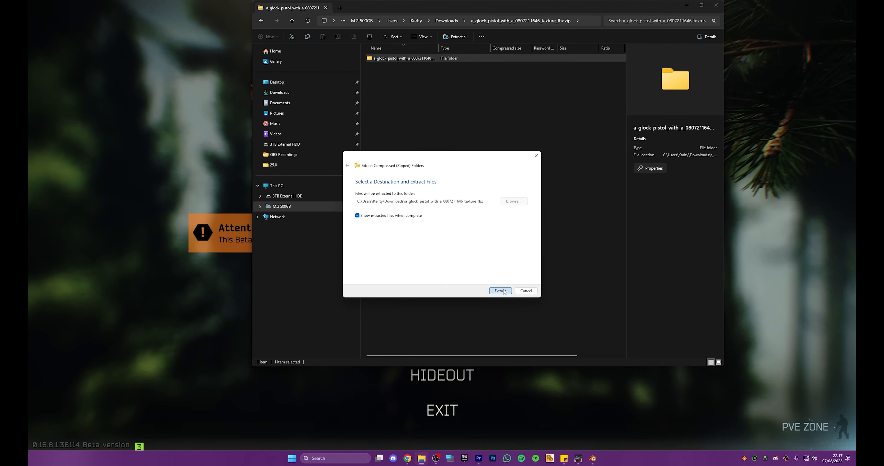
click(500, 291)
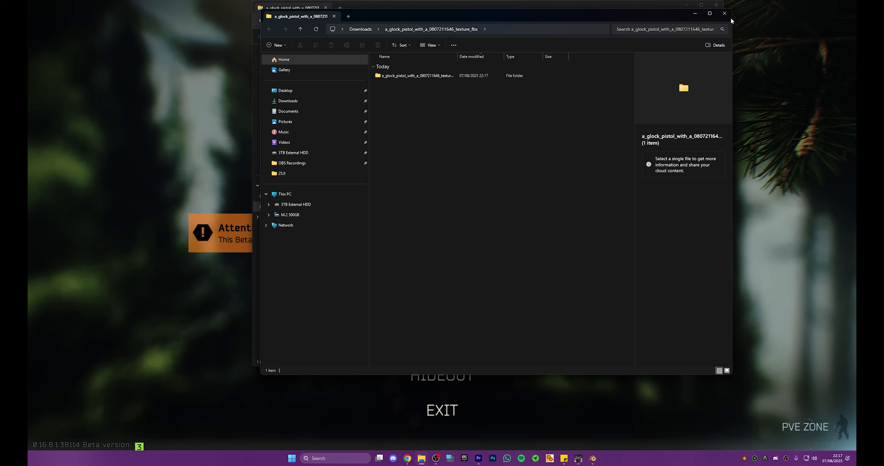
click(724, 13)
double_click(395, 59)
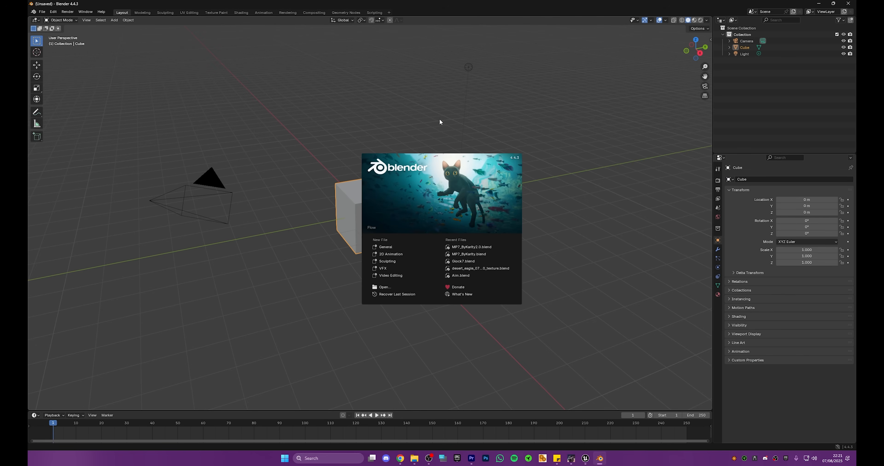
click(440, 122)
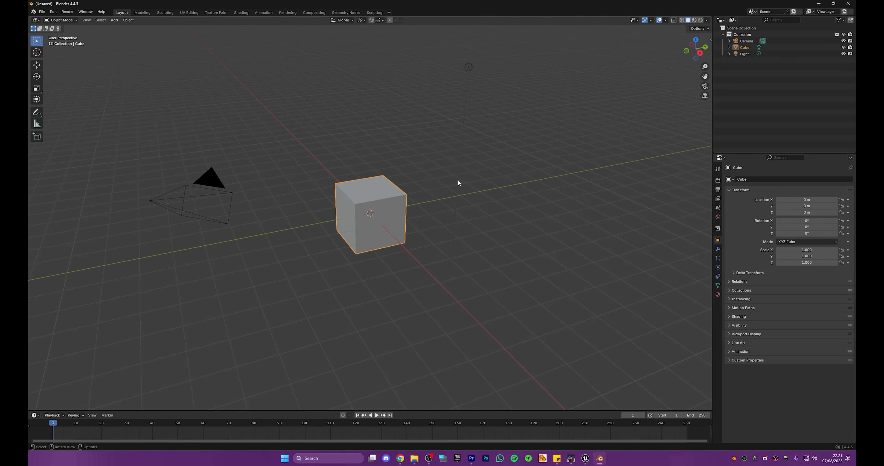
Step: In Blender, delete the default cube and import the downloaded glock pistol as Wavefront OBJ with the default settings
click(387, 215)
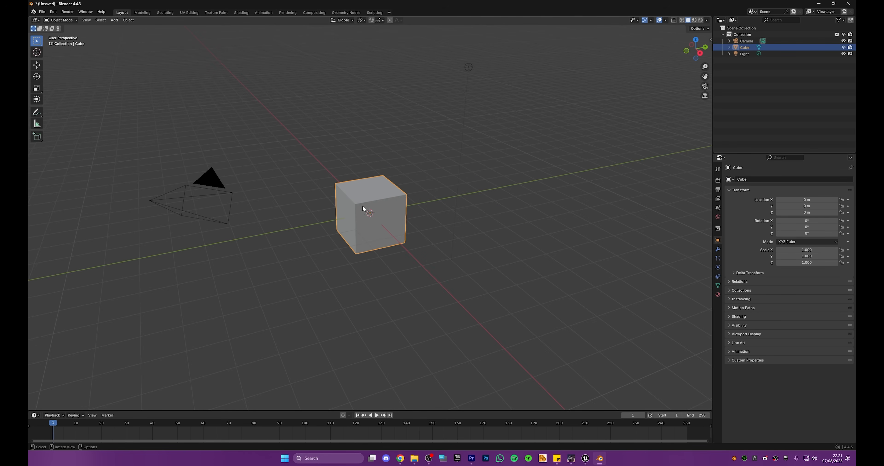
key(Delete)
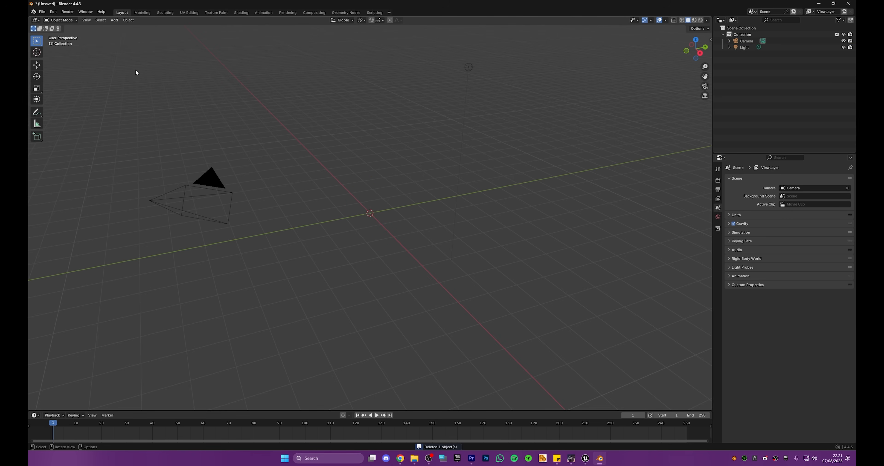
key(alt+Tab)
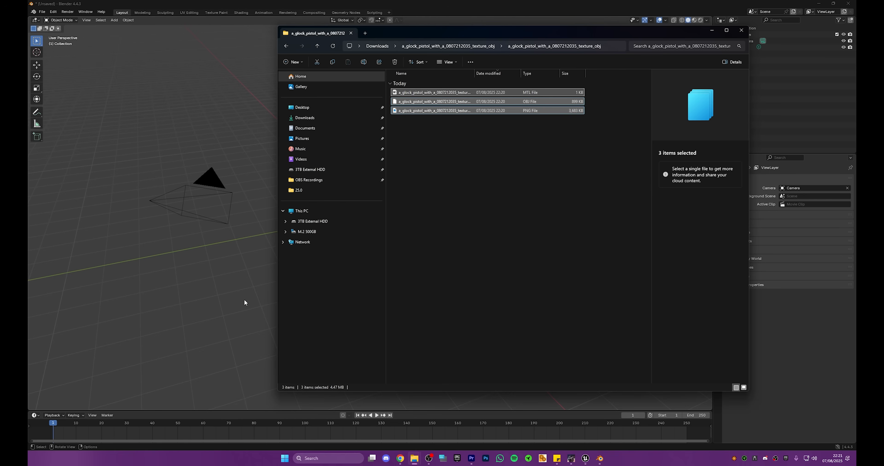
drag(412, 110, 222, 285)
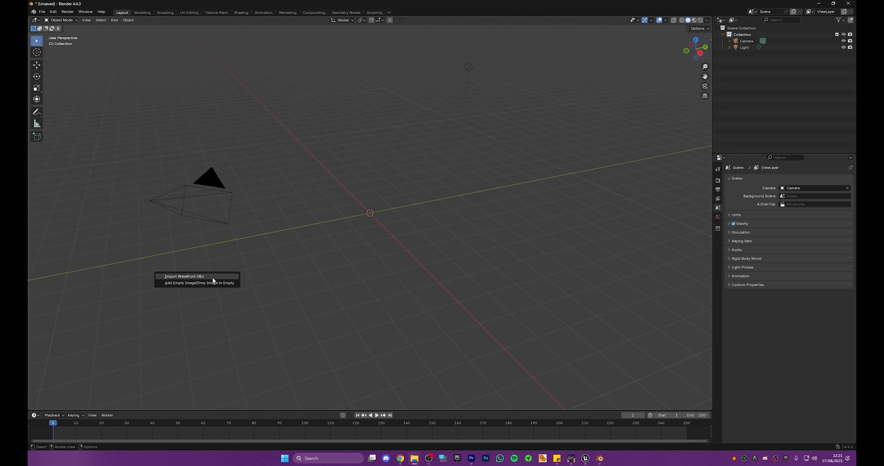
click(213, 278)
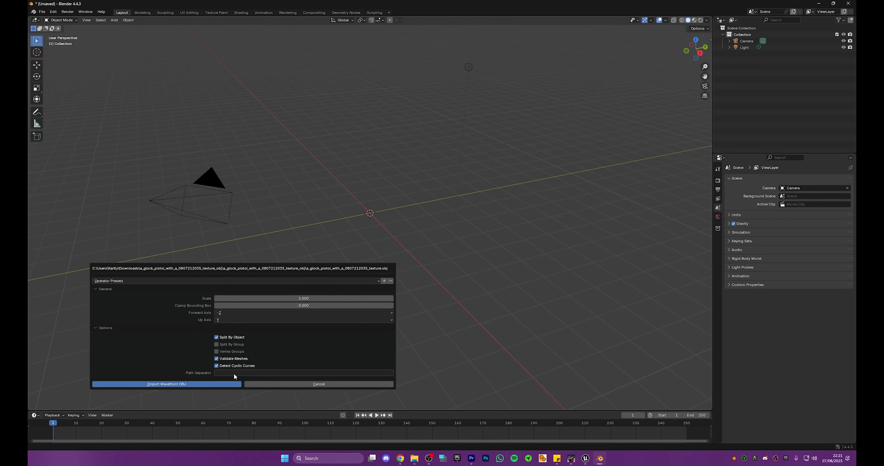
click(222, 382)
Step: Inspect the imported pistol from several angles and delete the default light and camera from the scene
middle_drag(344, 191, 377, 208)
scroll(375, 187, up, 5)
scroll(375, 187, up, 5)
scroll(349, 176, down, 8)
middle_drag(350, 176, 202, 160)
click(42, 11)
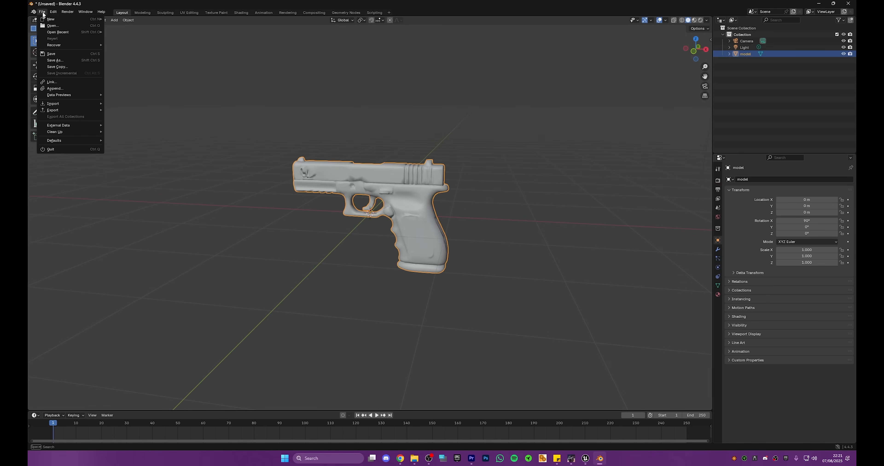
click(752, 48)
shift+click(751, 41)
key(Delete)
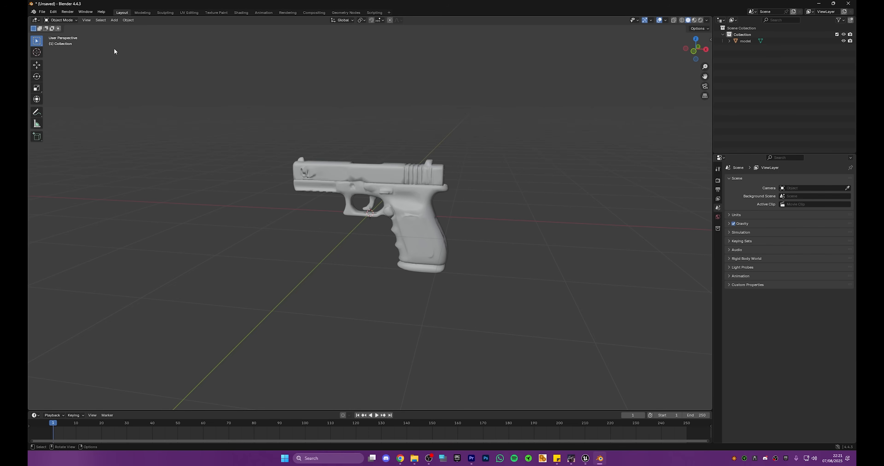
Step: Export the pistol scene as an FBX file named "glov" to the Desktop
click(42, 11)
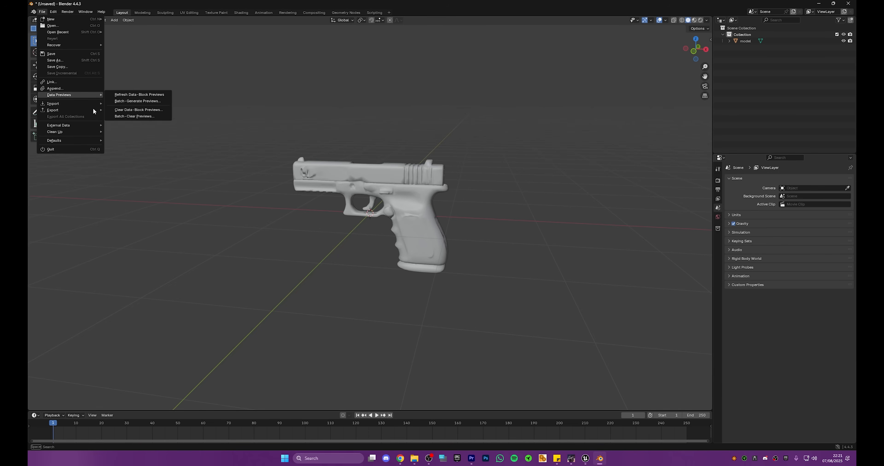
mouse_move(92, 109)
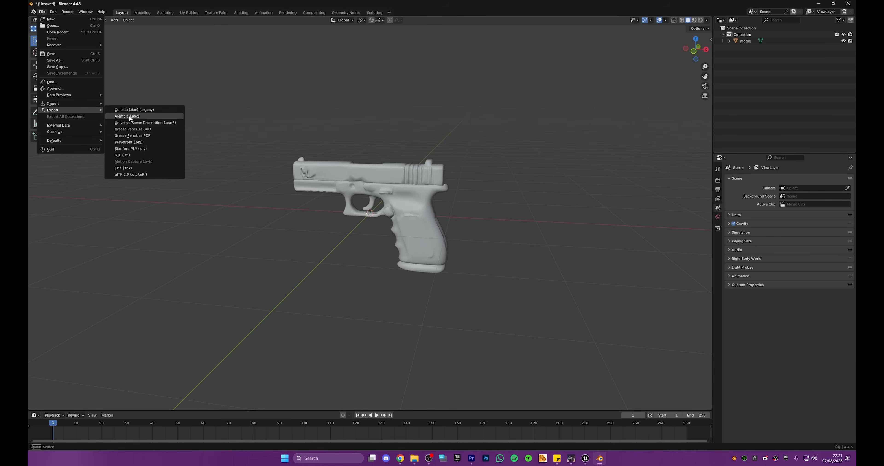
click(141, 167)
click(273, 362)
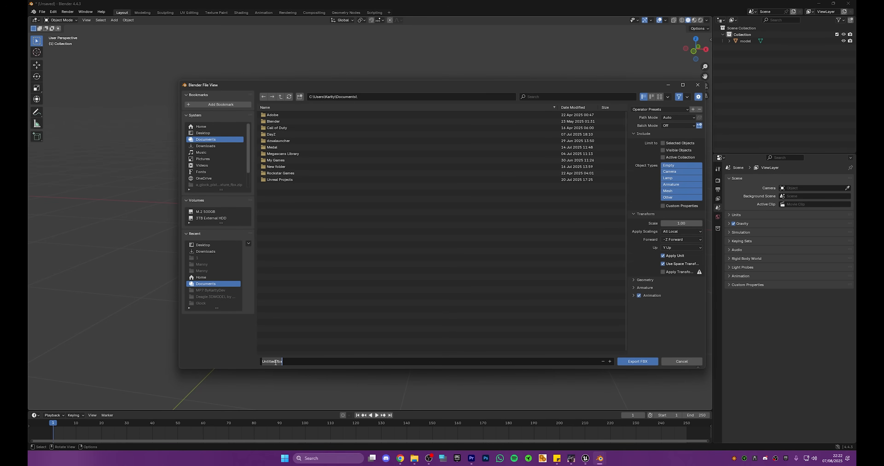
text(glov)
click(213, 133)
click(639, 362)
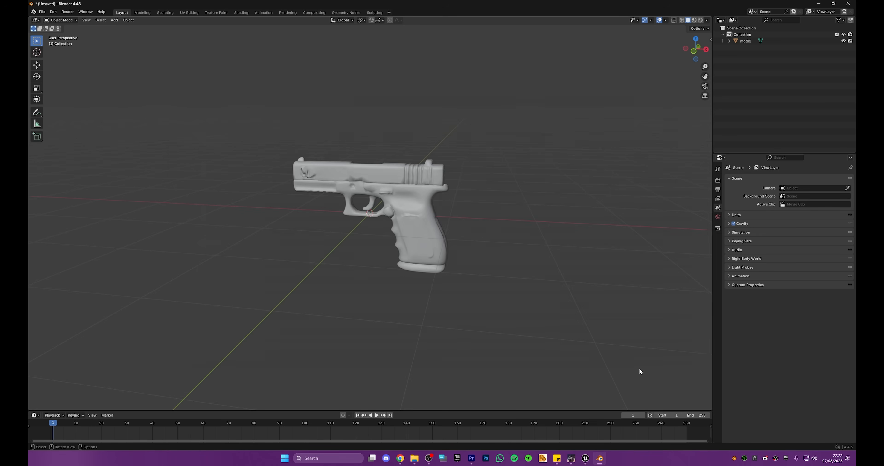
Step: Switch to the Unreal project and import glock.fbx from the Desktop into the Glock folder, overriding the existing texture and applying that to all
key(alt+Tab)
key(alt+Tab)
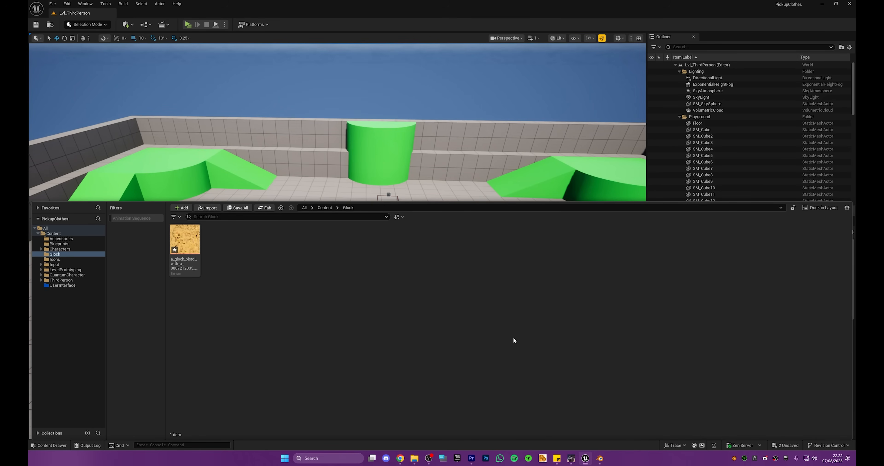
mouse_move(414, 459)
click(440, 429)
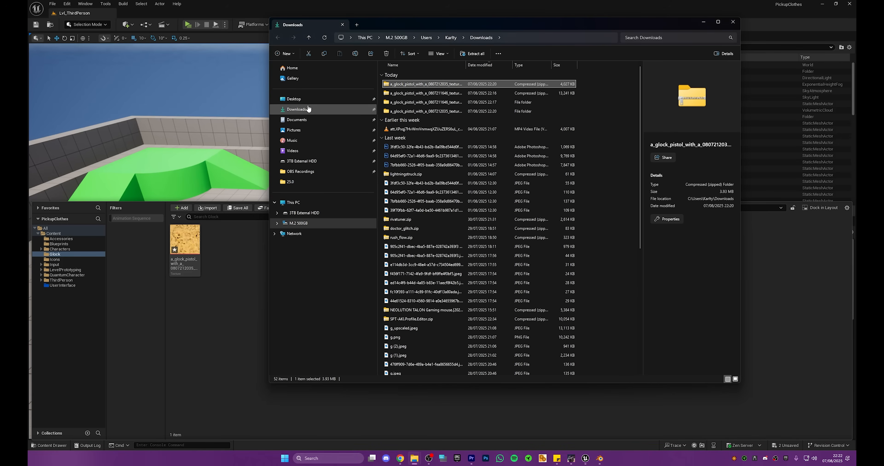
click(309, 100)
scroll(499, 267, down, 3)
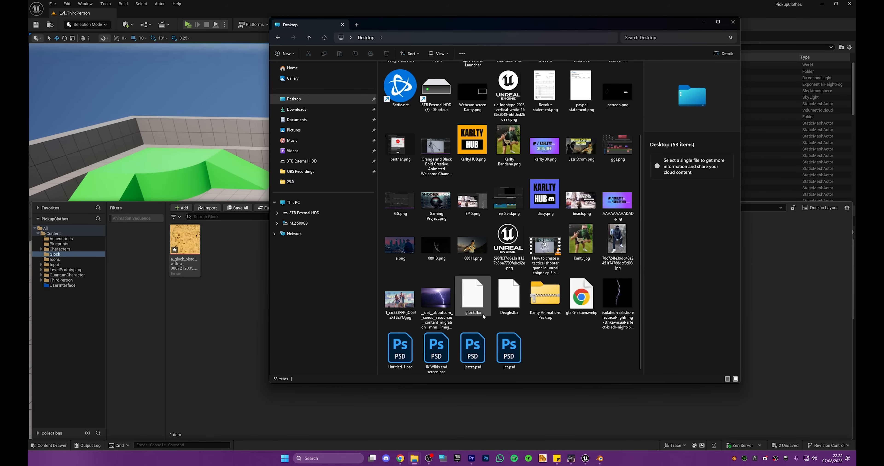
click(470, 302)
drag(243, 344, 220, 379)
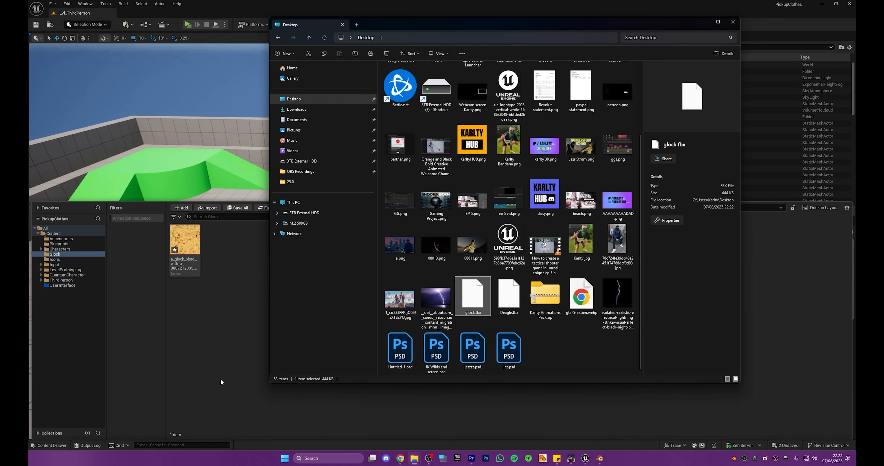
click(516, 330)
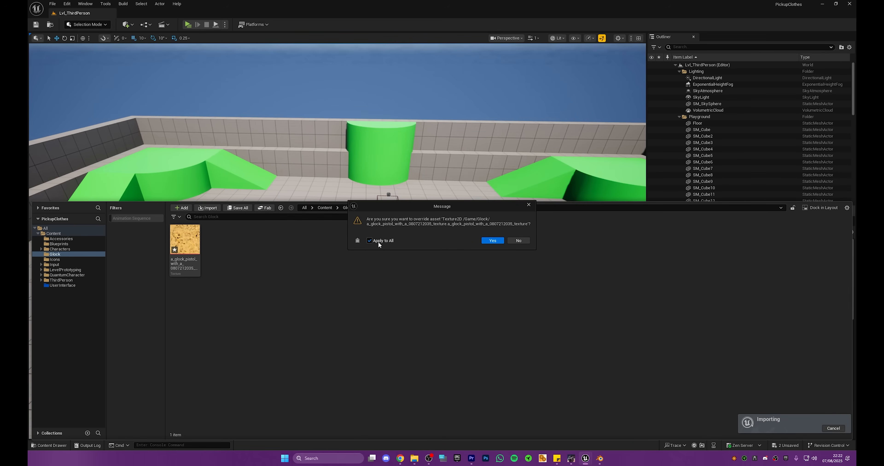
click(493, 241)
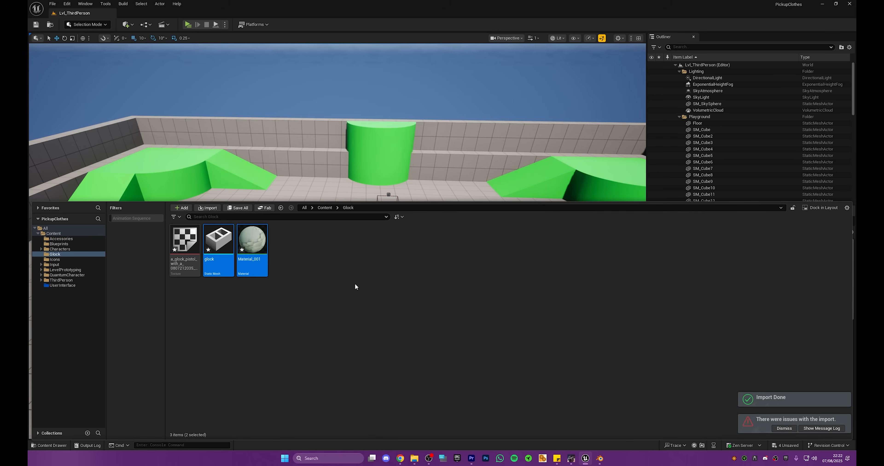
click(252, 303)
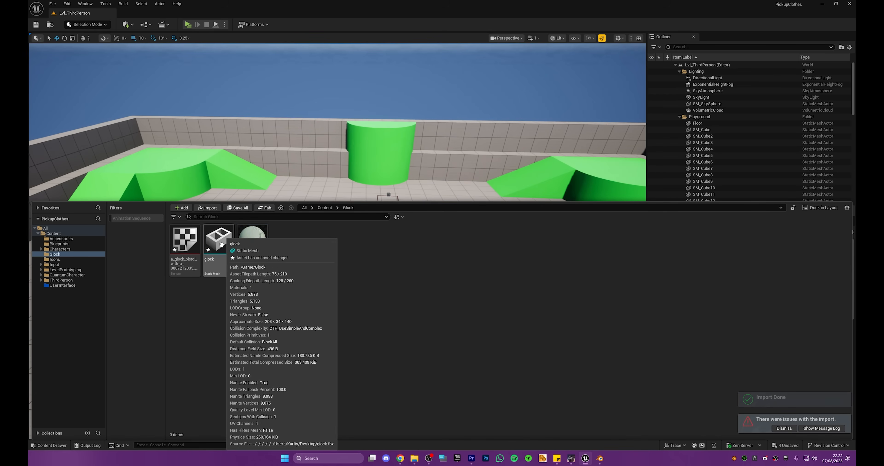
Step: Place the imported glock static mesh on the level floor near the player start
drag(244, 172, 356, 347)
right_drag(356, 347, 309, 309)
scroll(356, 347, down, 3)
scroll(356, 347, down, 1)
right_drag(363, 329, 386, 330)
Step: Scale the placed pistol down, undo the last excessive scaling, and raise the pistol above the floor
key(r)
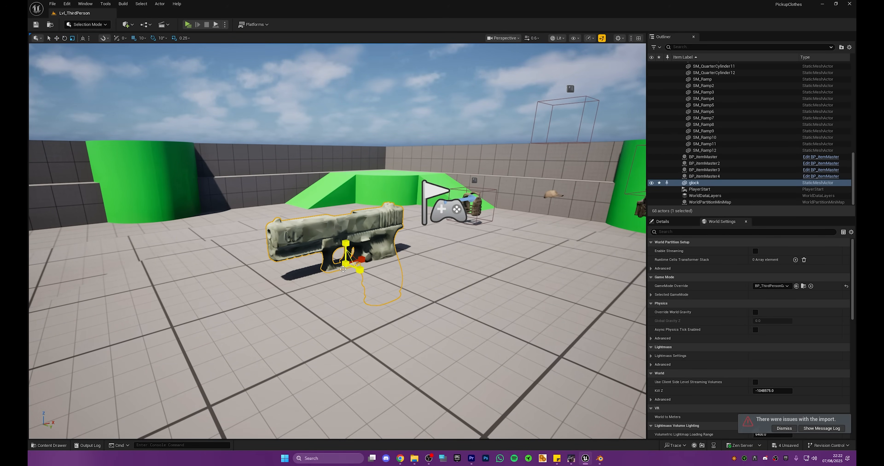
drag(344, 266, 326, 279)
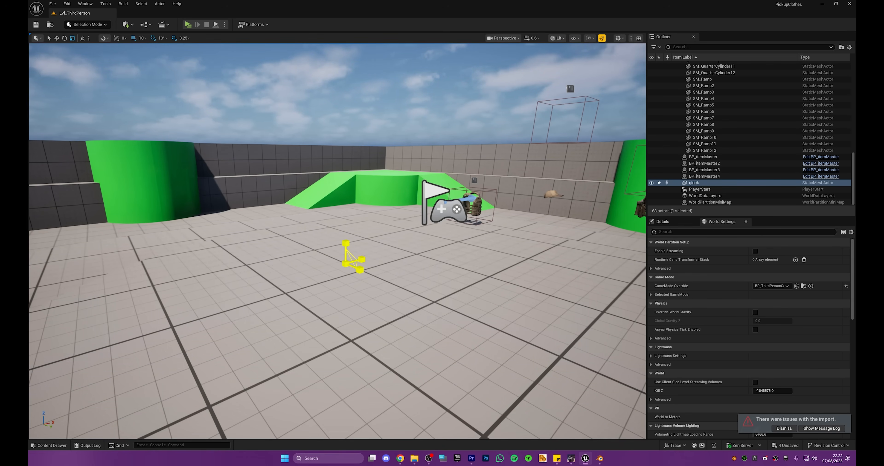
key(ctrl+z)
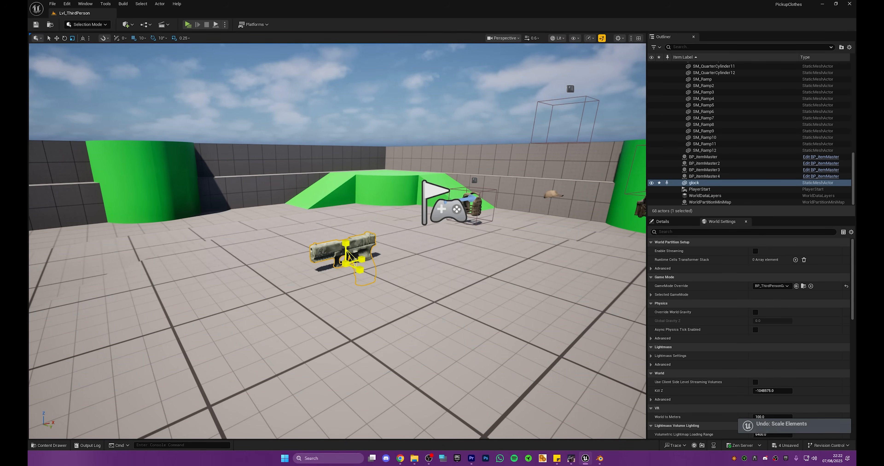
drag(346, 243, 347, 158)
right_drag(348, 158, 323, 155)
mouse_move(396, 148)
right_down()
mouse_move(332, 151)
mouse_move(405, 147)
mouse_move(396, 147)
right_up()
Step: Force delete the imported Material_001 asset from the Glock folder
key(ctrl+space)
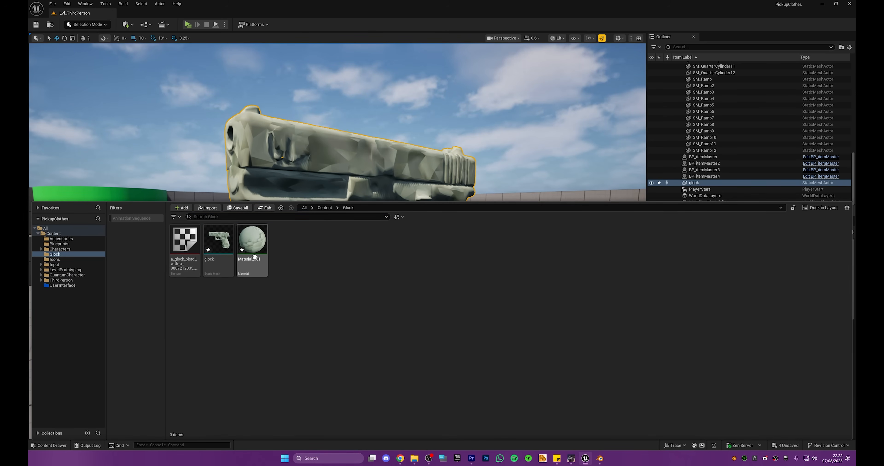
key(Delete)
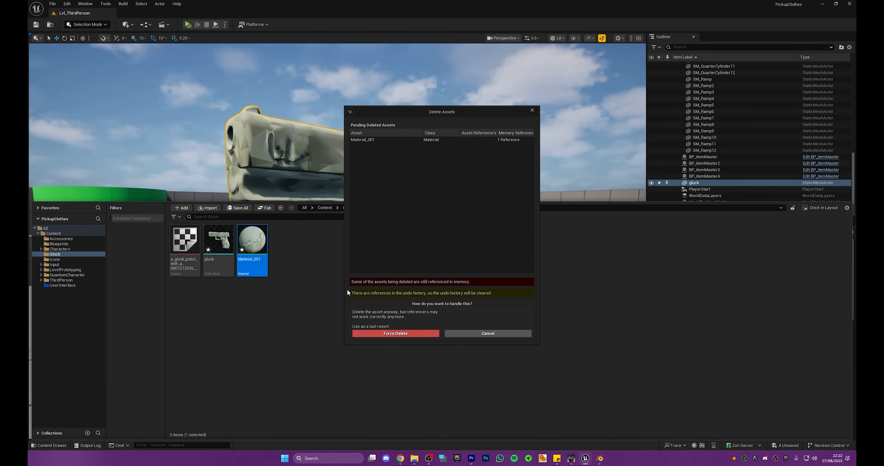
click(407, 331)
Step: Create a material named M_Gold in the Glock folder and open it for editing
right_click(324, 280)
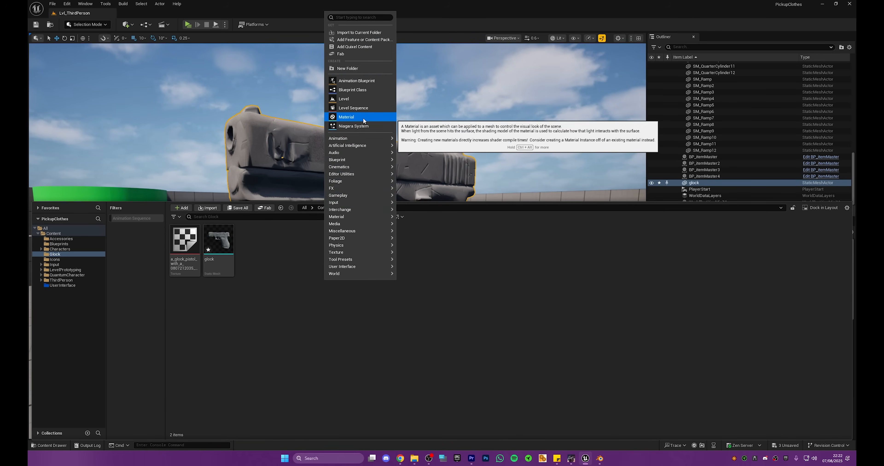
click(349, 117)
text(M_Gold)
key(Return)
key(Return)
Step: Add a three-component constant vector to the material graph and connect it to Base Color
right_drag(402, 125, 445, 174)
scroll(429, 130, down, 1)
key(3)
click(427, 129)
drag(485, 140, 553, 139)
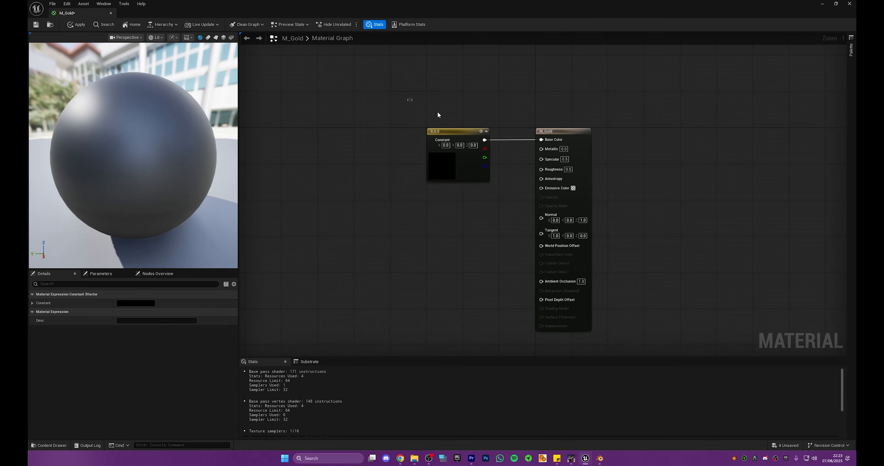
Step: Set the constant's color to a golden orange of about R 1.0, G 0.34, B 0.0
double_click(455, 172)
click(517, 238)
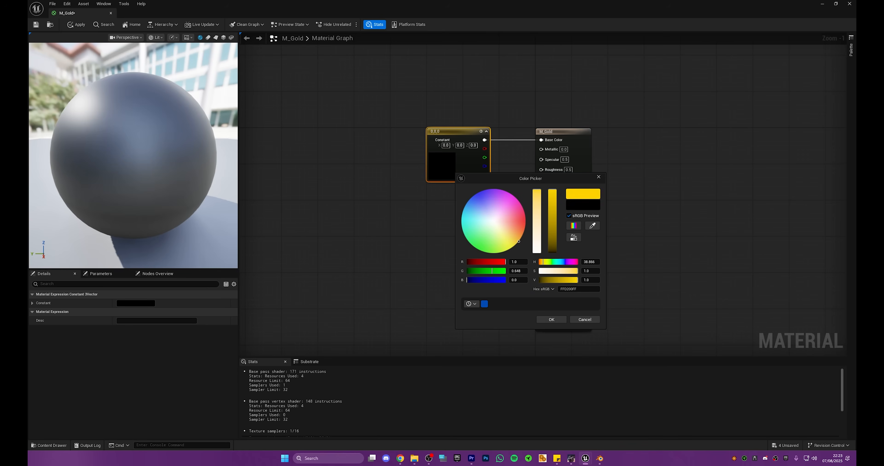
mouse_move(512, 246)
mouse_down()
mouse_move(502, 252)
mouse_move(524, 233)
mouse_up()
click(556, 321)
Step: Set the material's Metallic value to 1 and its Roughness to 0
click(566, 150)
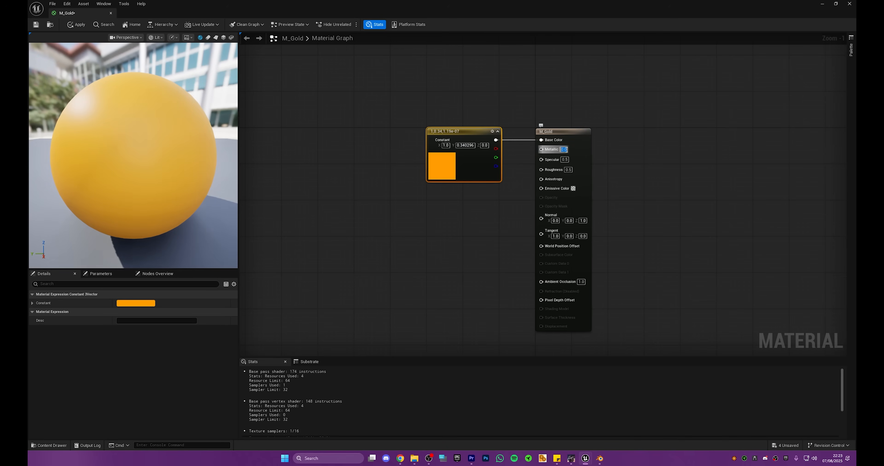
text(1)
key(Return)
click(568, 169)
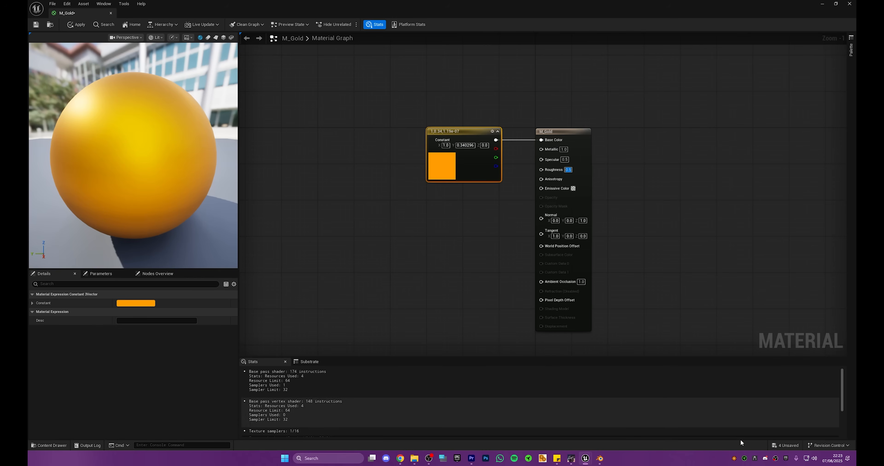
right_click(734, 459)
click(743, 454)
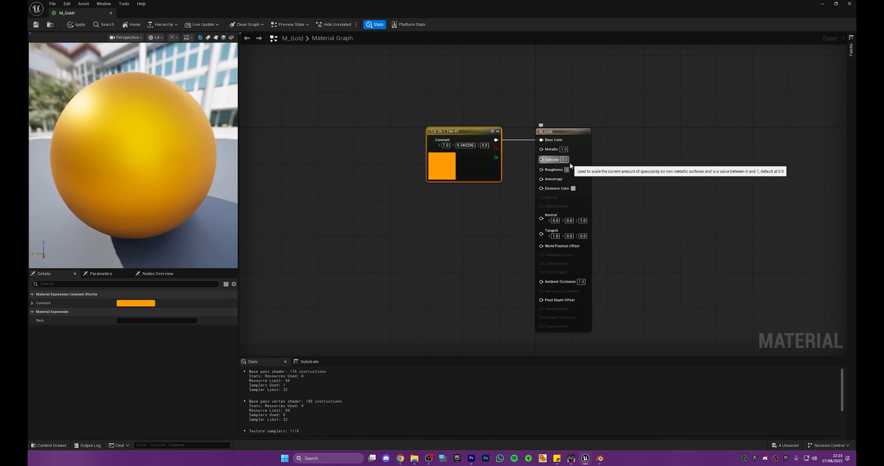
key(Return)
Step: Apply the M_Gold changes and dock its editor alongside the level, returning to Lvl_ThirdPerson
click(394, 150)
mouse_move(147, 153)
mouse_down()
mouse_move(182, 153)
mouse_move(133, 154)
mouse_move(146, 162)
mouse_up()
click(84, 26)
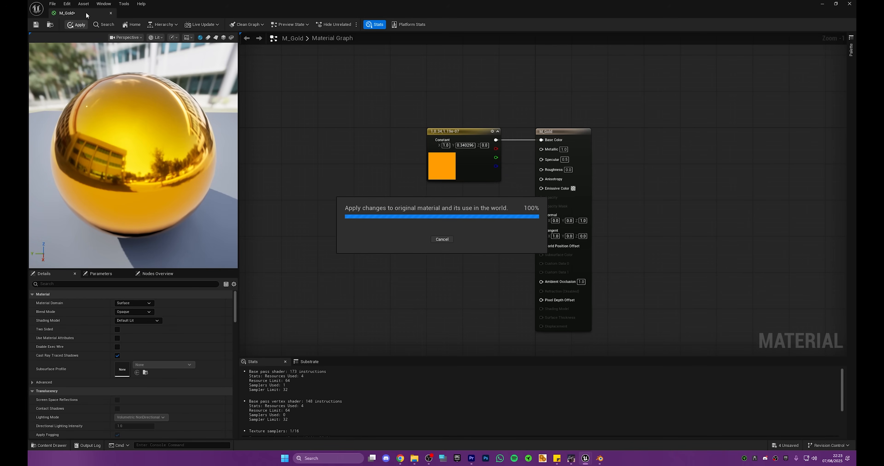
drag(86, 14, 191, 12)
click(79, 13)
Step: Preview the M_Gold material on the pistol placed in the level and delete that pistol
key(ctrl+space)
drag(254, 243, 291, 149)
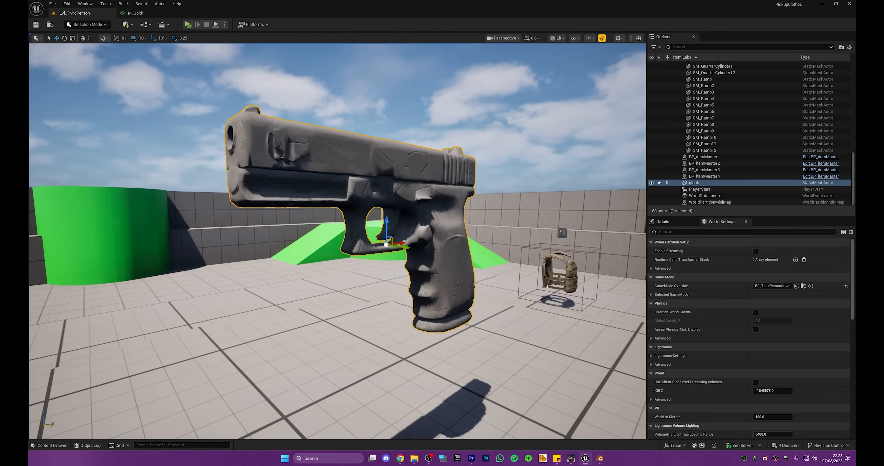
right_drag(527, 234, 625, 225)
scroll(497, 234, down, 3)
scroll(473, 213, up, 2)
right_drag(480, 171, 375, 190)
key(Delete)
Step: Open the BP_ThirdPersonCharacter blueprint from the ThirdPerson Blueprints folder
key(ctrl+space)
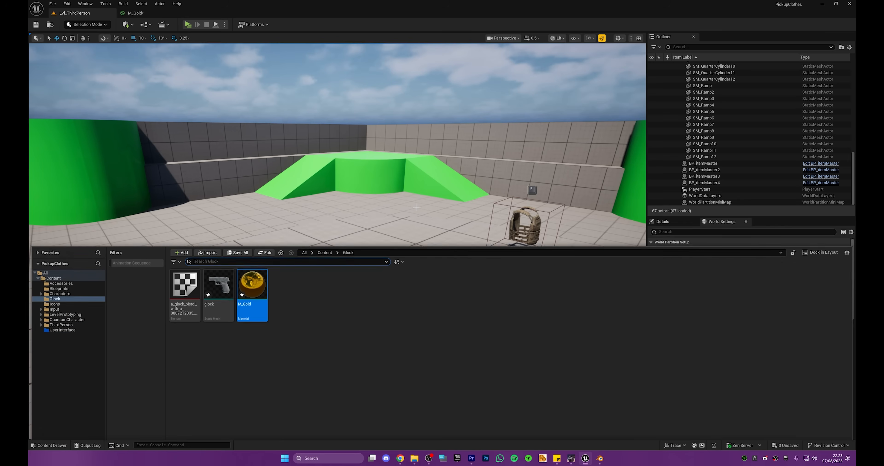
click(72, 281)
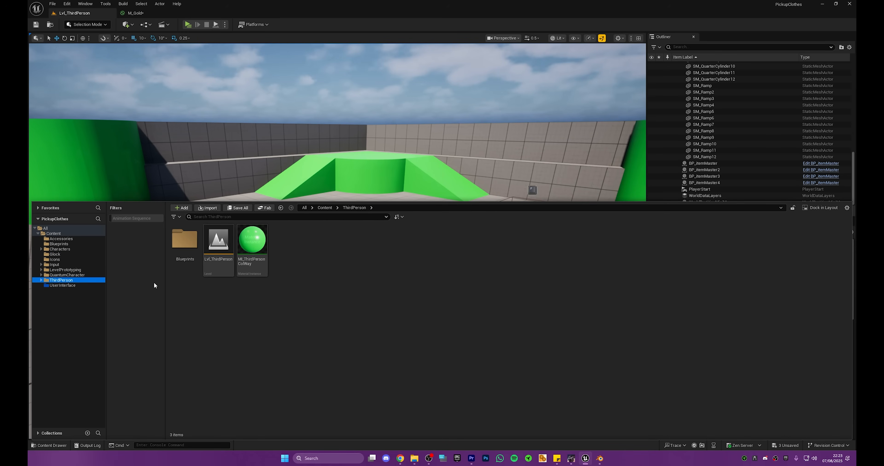
double_click(184, 240)
click(188, 241)
double_click(188, 241)
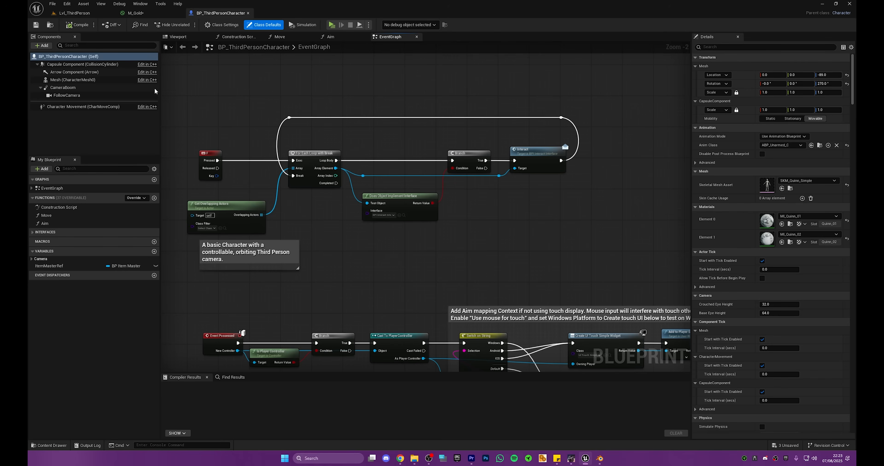
Step: Add a static mesh component named Glock to the character and parent it under Mesh (CharacterMesh0)
click(45, 46)
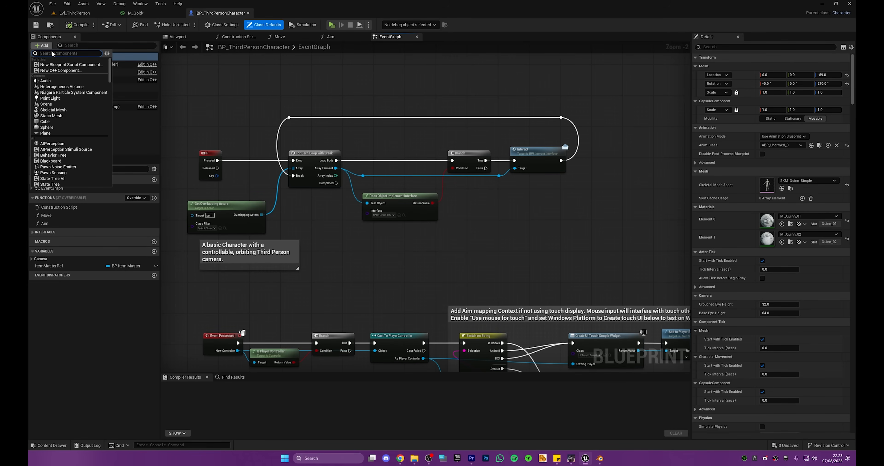
click(63, 115)
text(Glock)
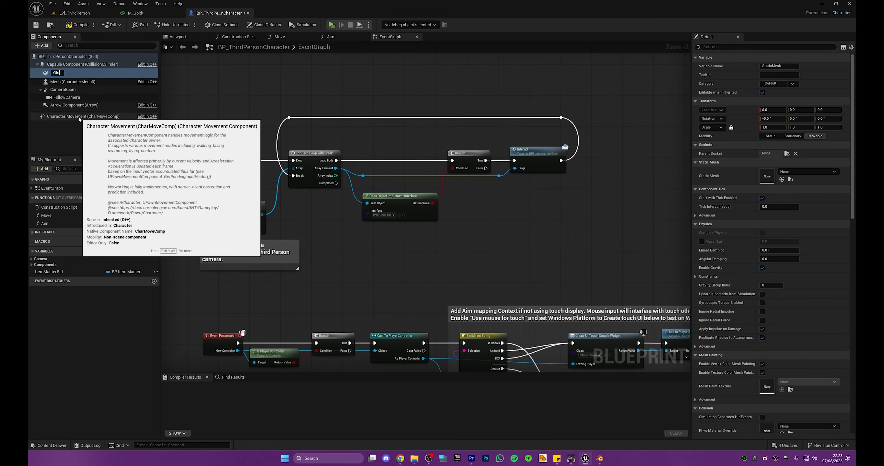
key(Return)
drag(69, 71, 71, 79)
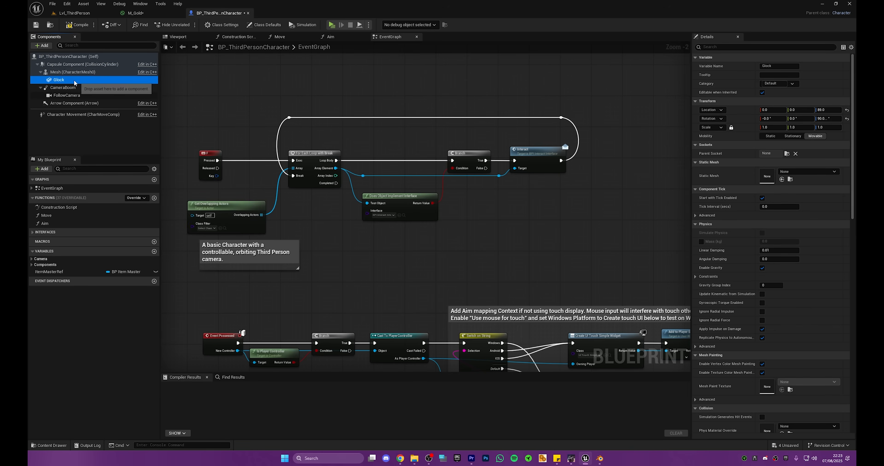
Step: Search the Glock component's parent sockets for "hand" and attach it to HandGrip_R
click(787, 154)
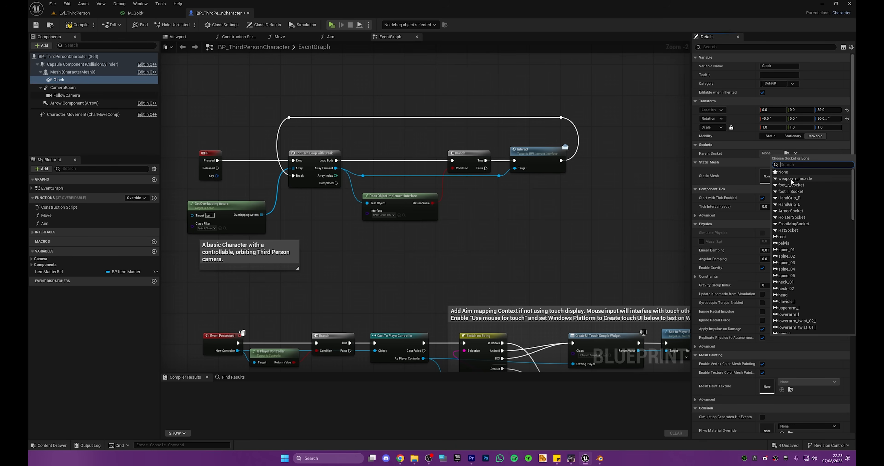
text(hand)
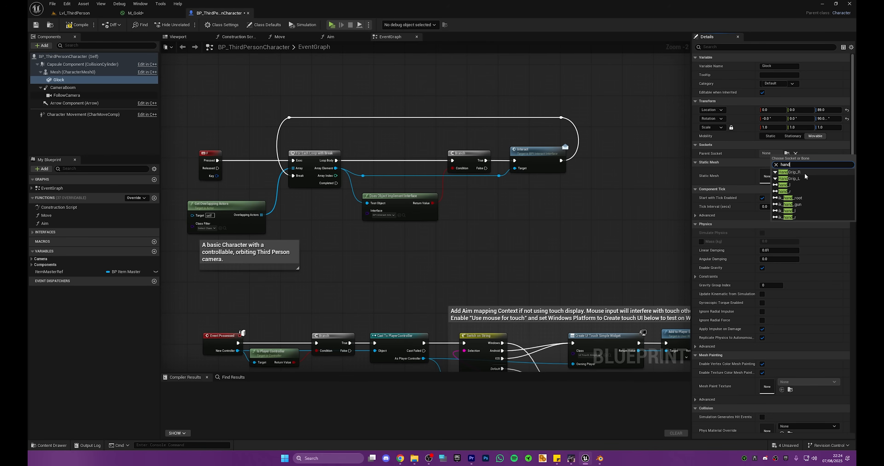
click(798, 173)
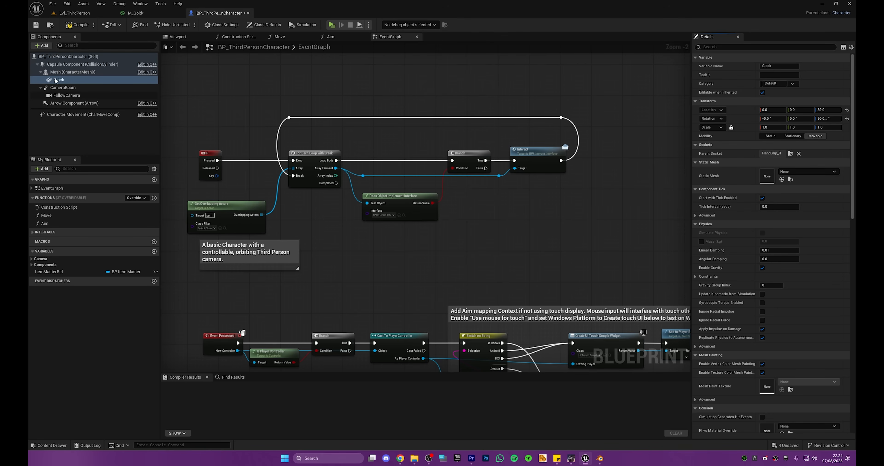
Step: Open the character's SKM_Quinn_Simple mesh, filter the skeleton tree by "hand" and examine the HandGrip_R socket up close
click(98, 73)
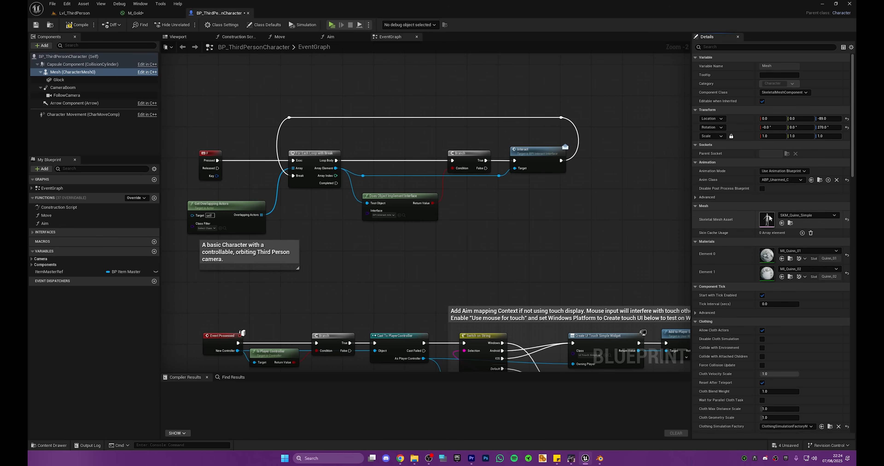
double_click(768, 218)
click(711, 49)
text(hand)
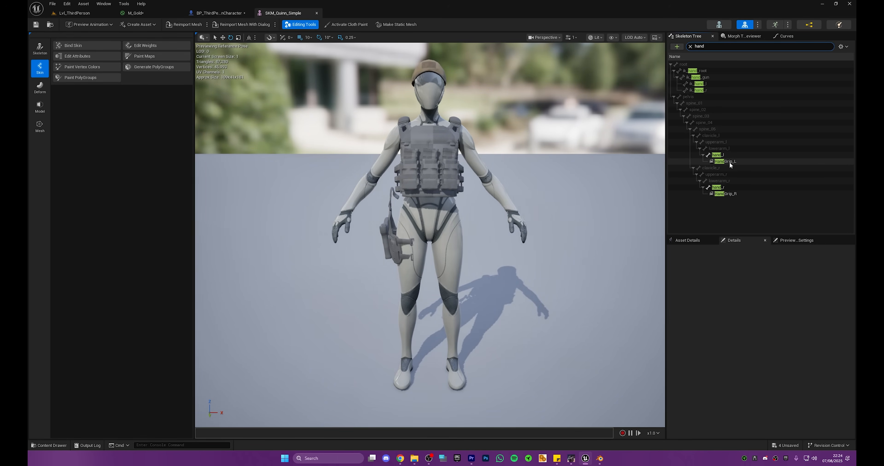
double_click(725, 194)
scroll(430, 235, down, 5)
key(w)
right_drag(430, 235, 268, 237)
key(w)
Step: Add a socket to the hand_l bone in the skeleton tree
click(717, 155)
right_click(718, 157)
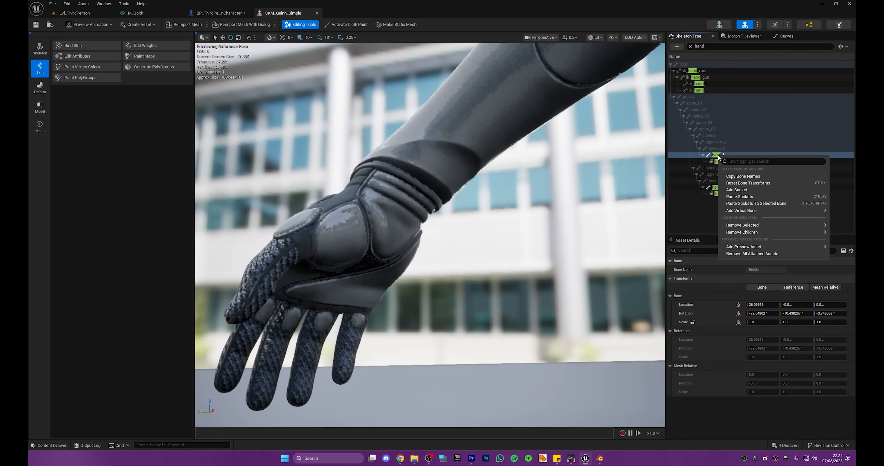
mouse_move(742, 214)
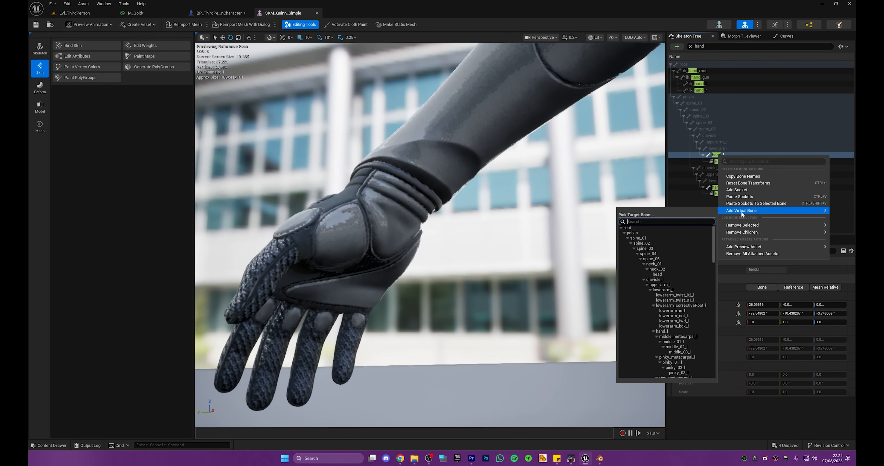
click(744, 190)
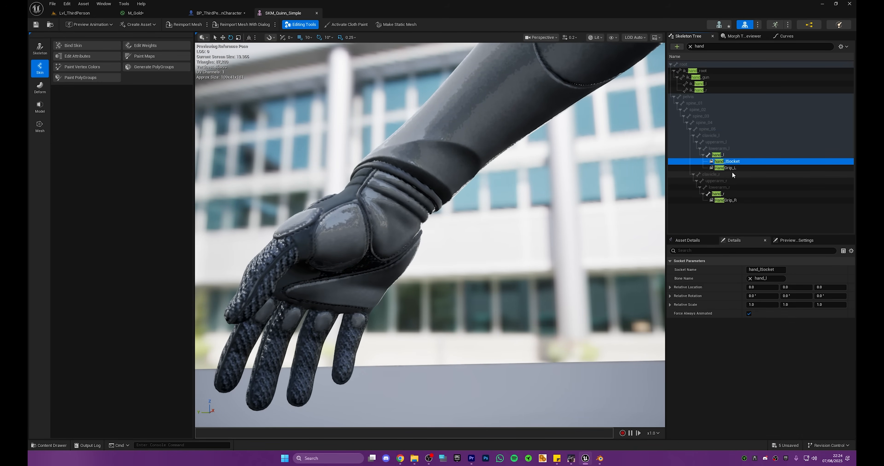
Step: Add a socket to the hand_r bone in the skeleton tree and copy its name
click(723, 194)
right_click(724, 194)
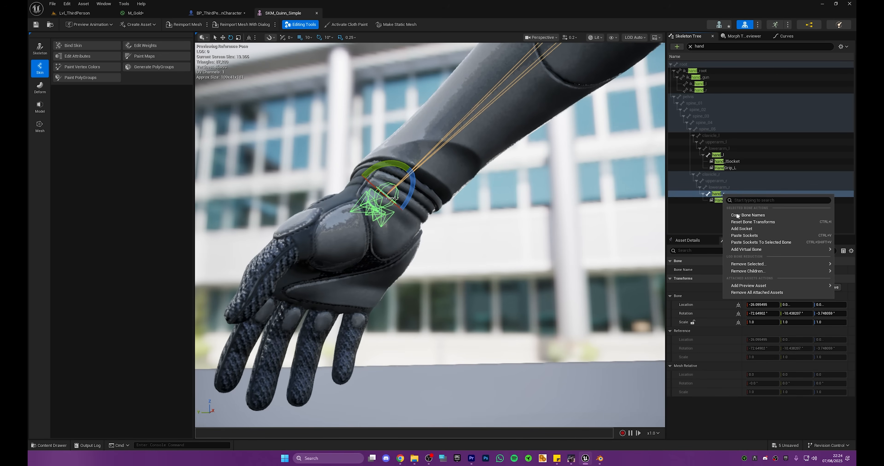
click(748, 231)
click(722, 196)
click(734, 200)
double_click(731, 200)
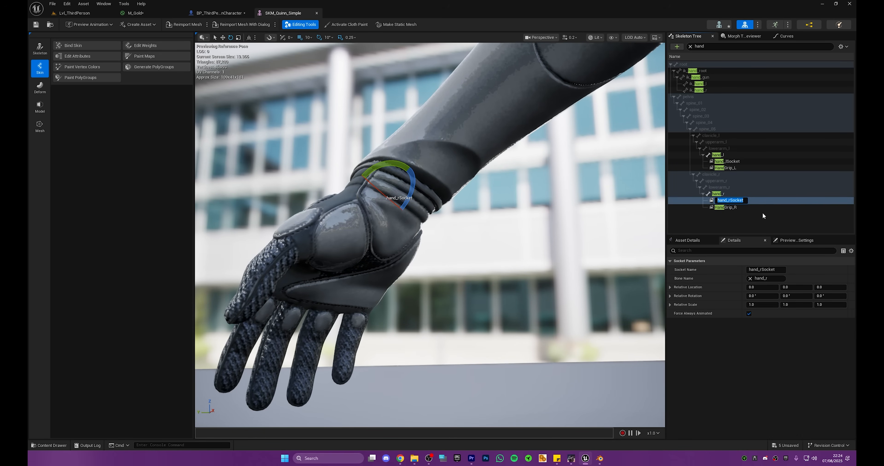
Step: In the BP_ThirdPersonCharacter blueprint, change the Glock component's parent socket to hand_rSocket
click(204, 13)
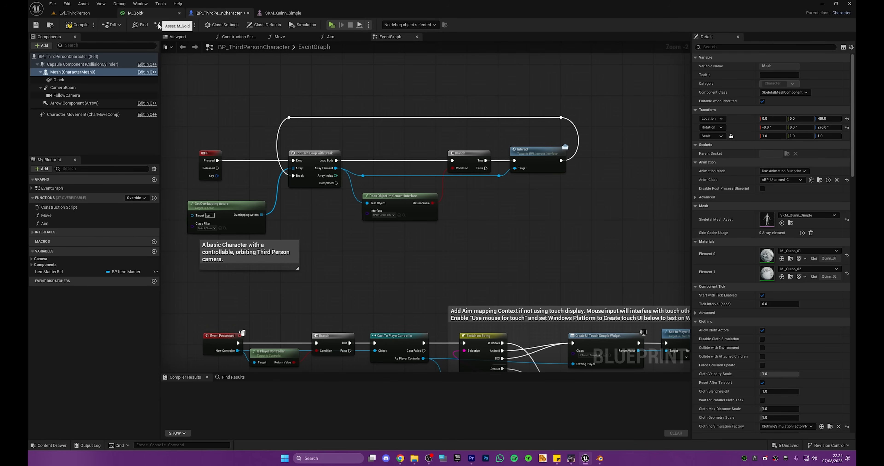
click(78, 80)
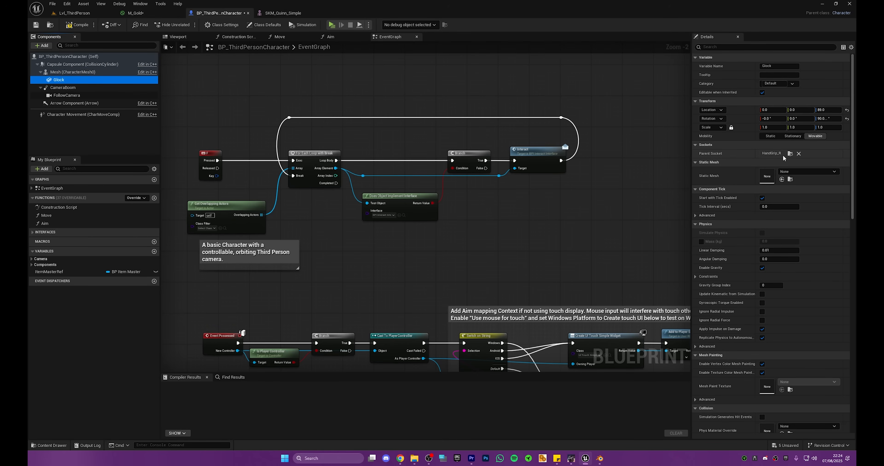
click(790, 155)
text(hand_rSocket)
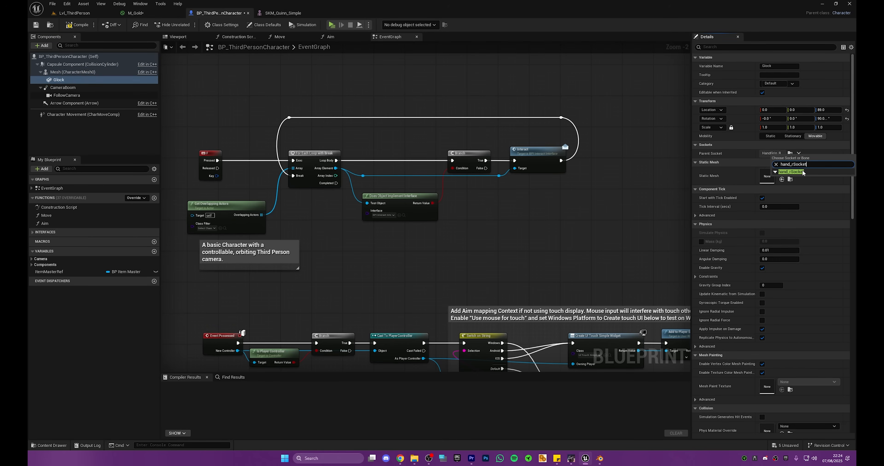
click(802, 171)
Step: Reset the Glock component's location and rotation to their defaults, checking its placement at the right hand
click(185, 37)
right_drag(425, 212, 460, 158)
key(w)
key(d)
scroll(425, 212, down, 3)
key(s)
key(a)
key(w)
key(s)
scroll(426, 212, down, 4)
click(847, 111)
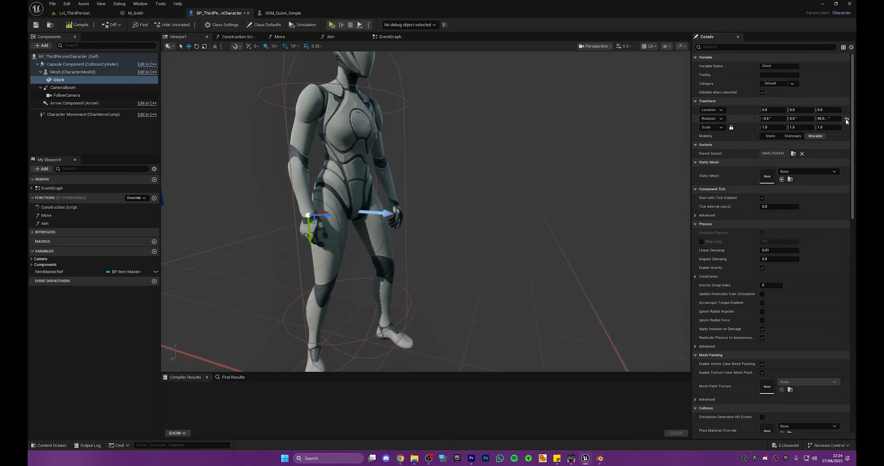
click(846, 119)
Step: Float the SKM_Quinn_Simple editor beside the character viewport, move hand_rSocket to about -6.5, 1.94, 0, and close the mesh editor
right_drag(481, 186, 370, 182)
key(w)
key(d)
key(s)
drag(280, 13, 570, 40)
drag(673, 179, 673, 371)
right_drag(663, 229, 684, 245)
key(s)
key(w)
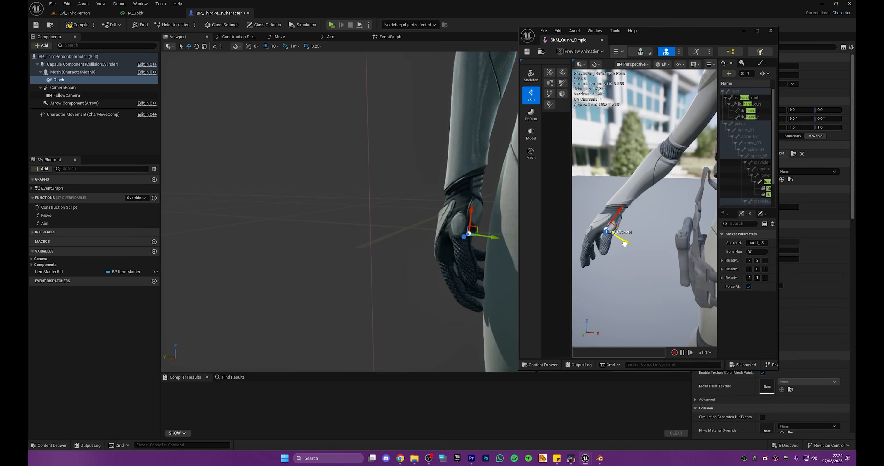
click(771, 31)
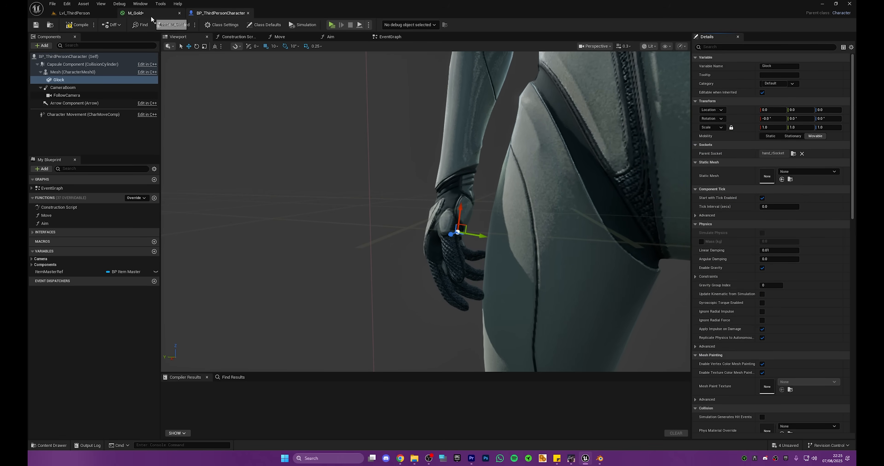
Step: Assign the glock static mesh to the Glock component and compile the character blueprint
click(77, 25)
click(82, 80)
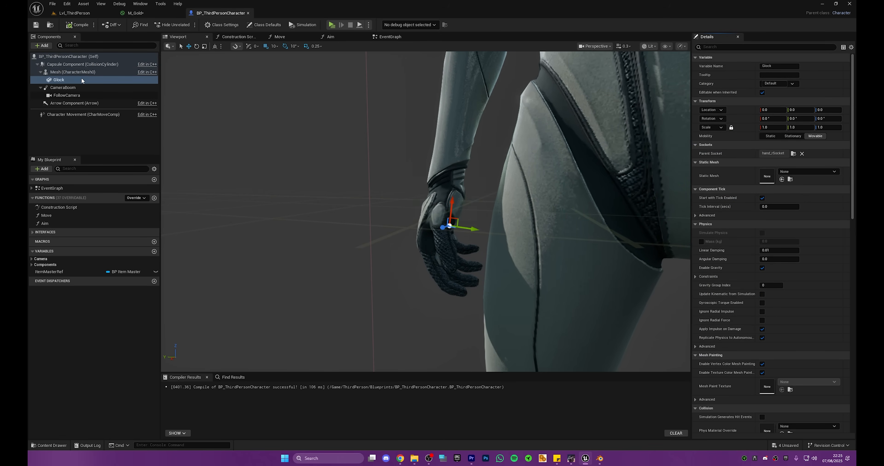
click(817, 171)
text(glock)
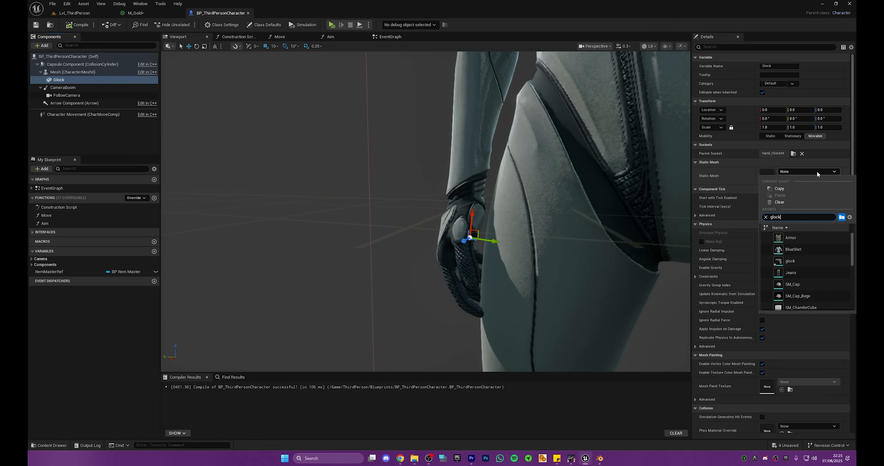
click(805, 239)
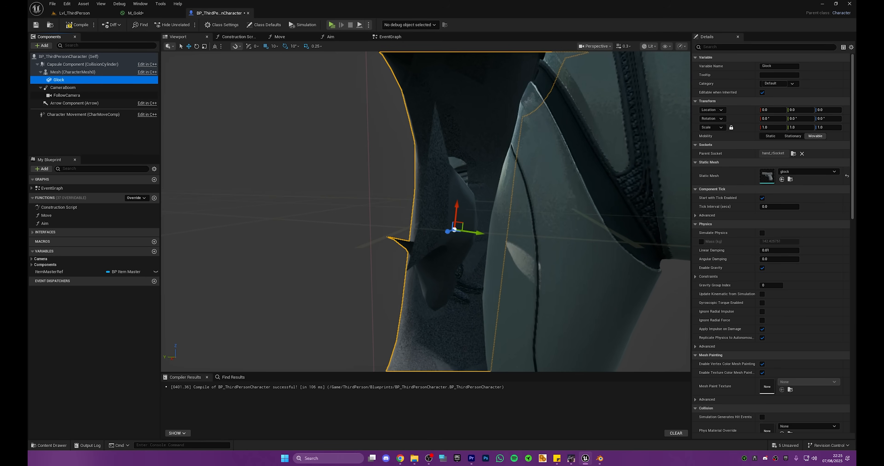
key(f)
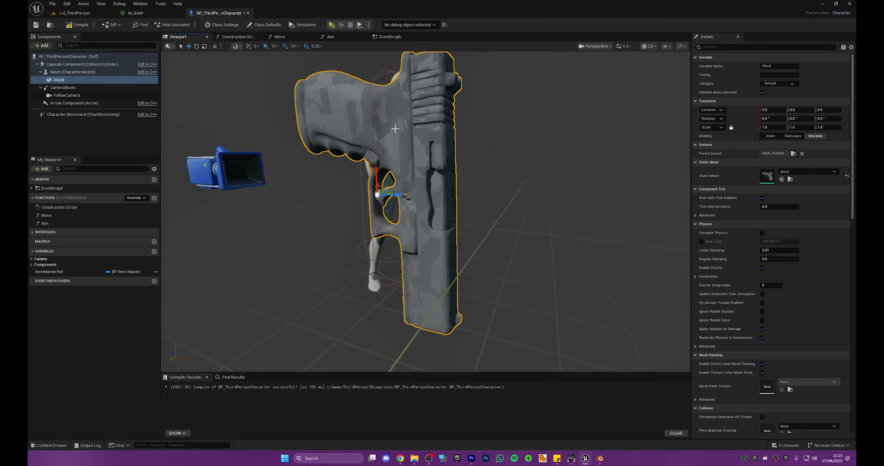
click(77, 25)
click(59, 80)
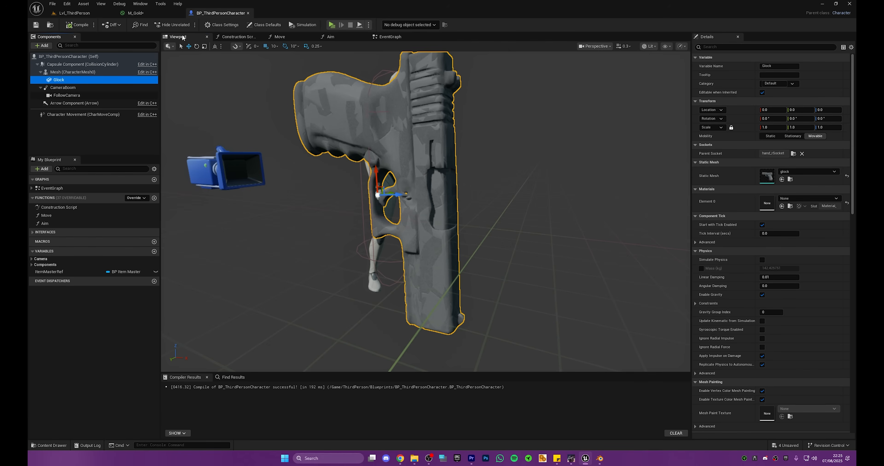
Step: Reopen the character's SKM_Quinn_Simple mesh, filter the skeleton tree by "sock" and focus on hand_rSocket
key(Up)
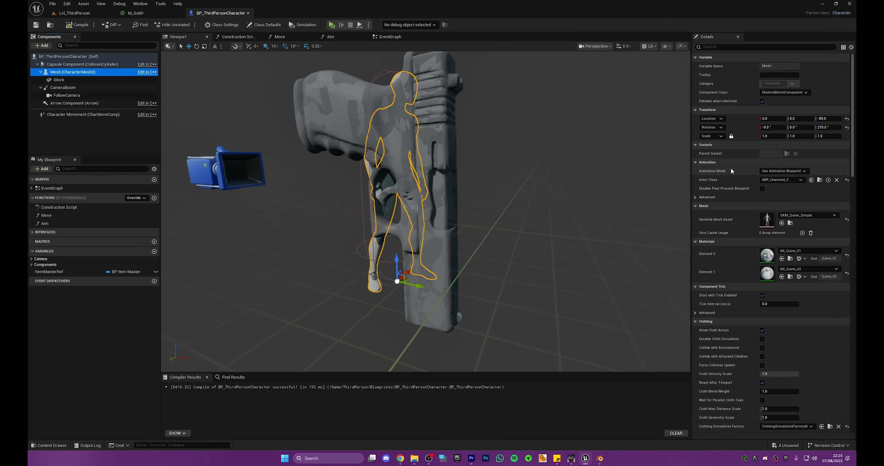
double_click(768, 220)
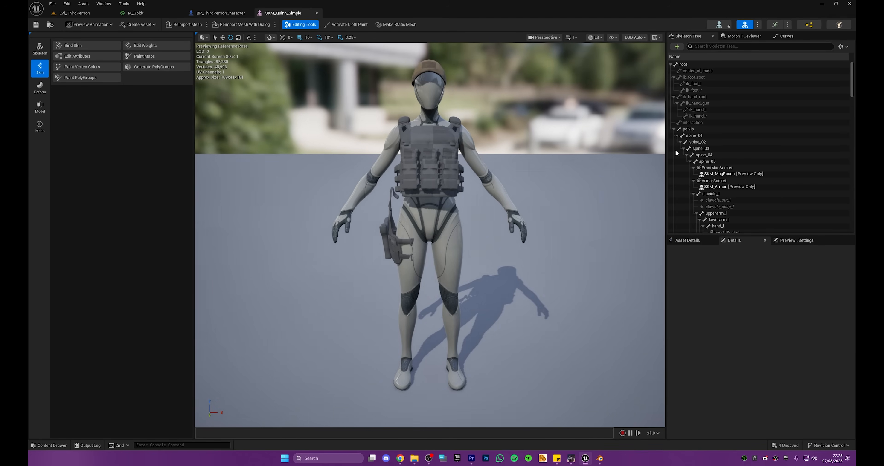
click(754, 46)
text(soc)
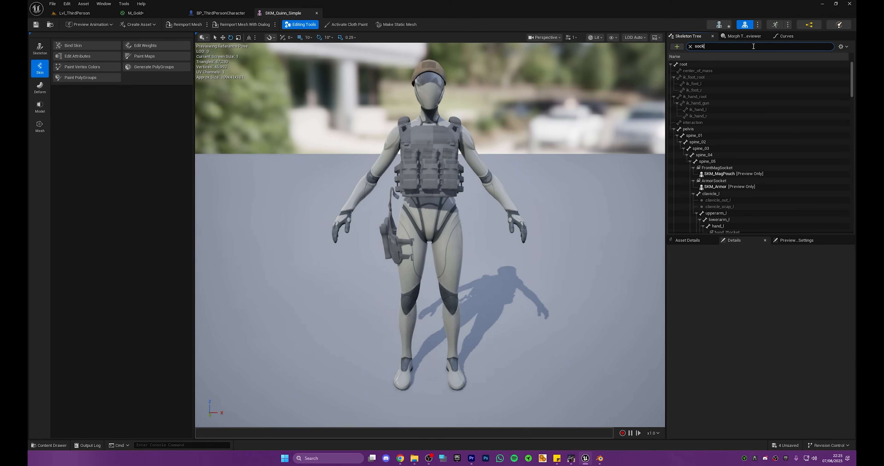
text(k)
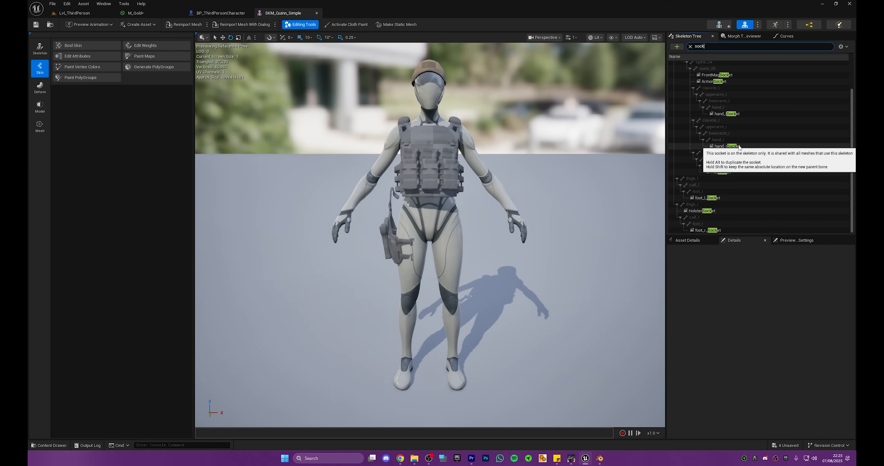
click(727, 146)
key(f)
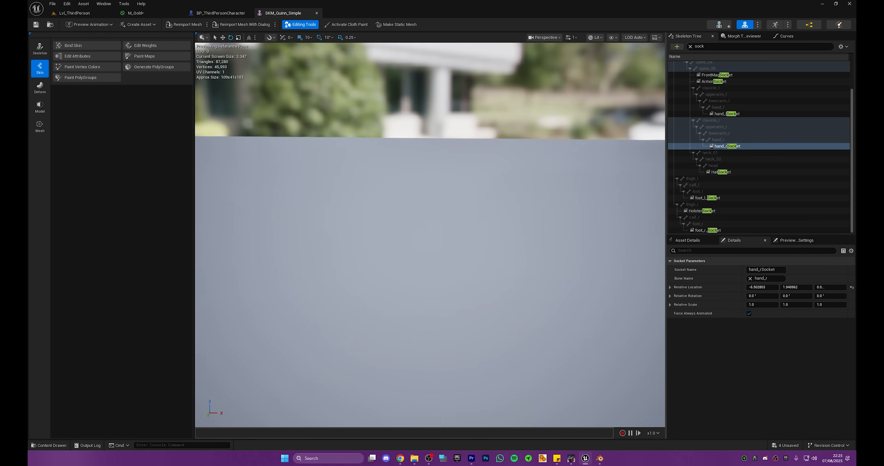
key(s)
mouse_move(605, 169)
right_down()
mouse_move(603, 161)
mouse_move(605, 169)
right_up()
scroll(605, 169, down, 3)
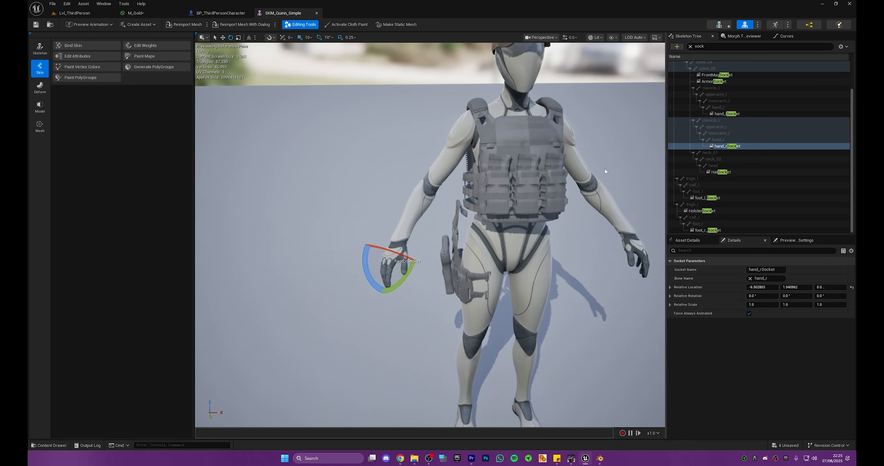
Step: Add the glock mesh as a preview asset on hand_rSocket, keeping the socket's relative location
right_click(741, 145)
mouse_move(767, 223)
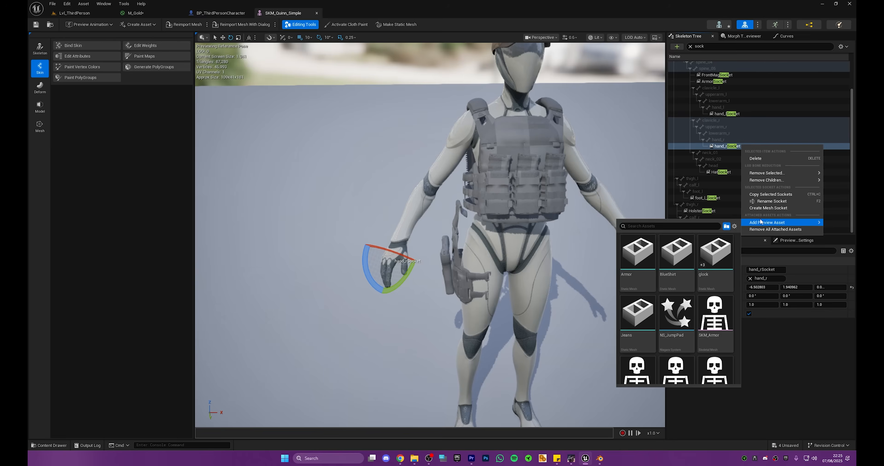
click(715, 278)
key(s)
right_drag(584, 211, 584, 210)
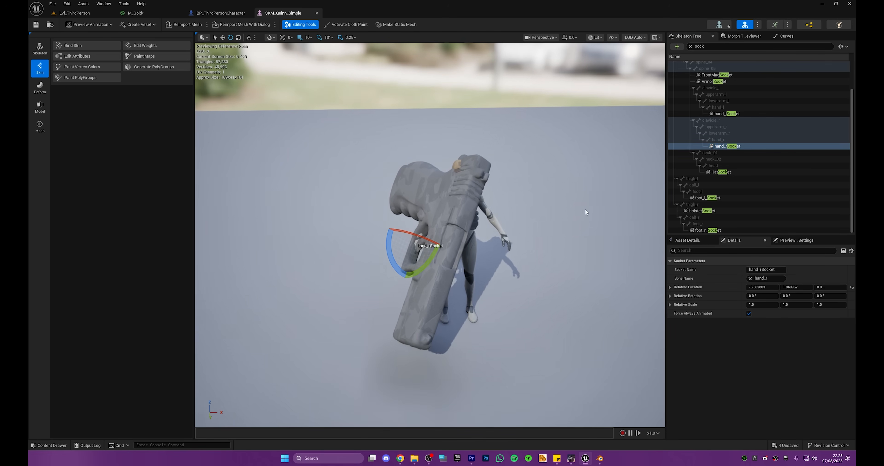
click(853, 286)
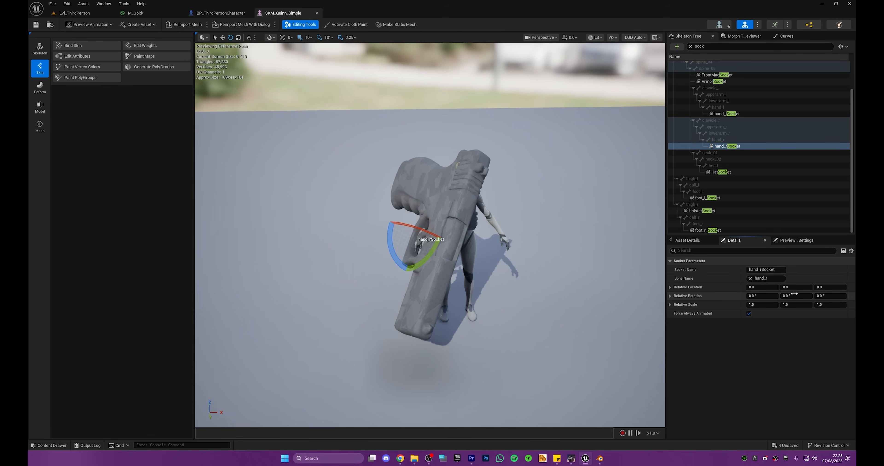
key(ctrl+z)
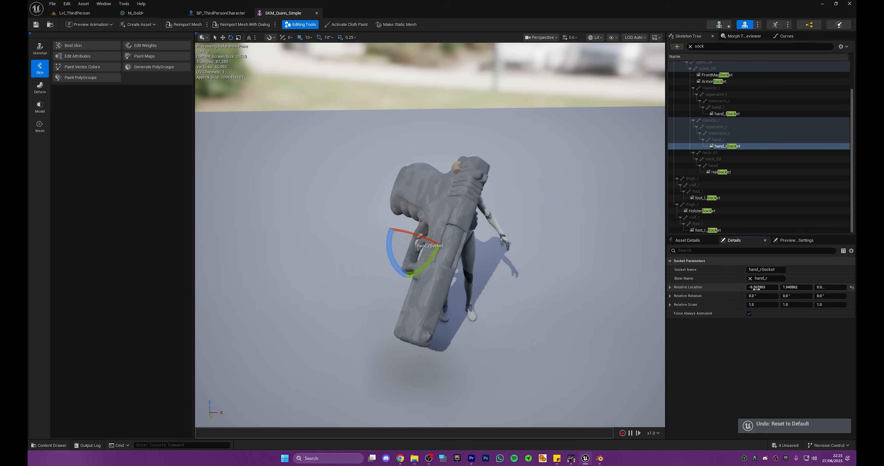
Step: Set the relative scale of hand_rSocket to 0.1 on all three axes
click(757, 302)
text(.1)
key(Tab)
text(.1)
key(Tab)
text(.1)
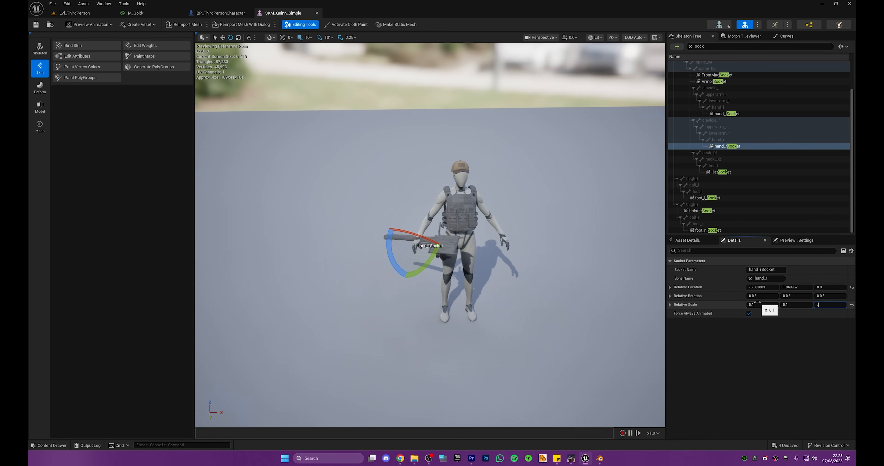
key(Return)
Step: Move hand_rSocket to about -14.4, 2.5, 1.1 and rotate it about -10° around Z to fit the gun in the right hand
key(w)
right_drag(515, 264, 576, 281)
scroll(515, 292, down, 4)
key(w)
key(s)
key(a)
right_drag(384, 265, 384, 265)
key(w)
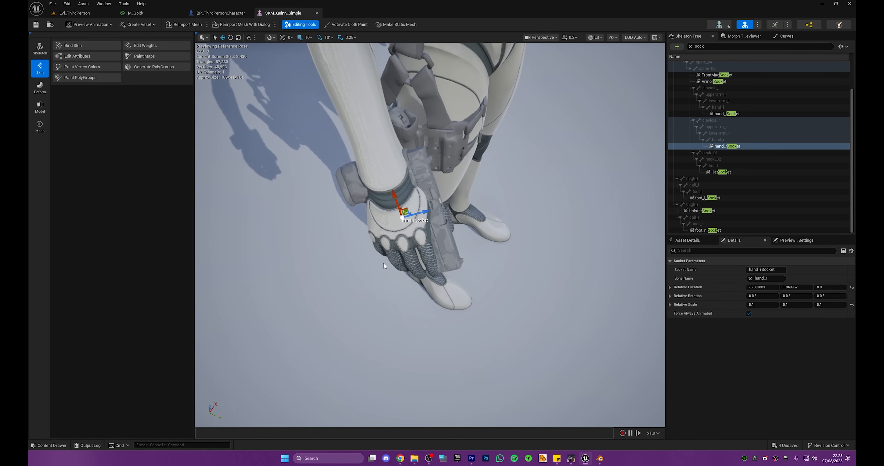
drag(393, 194, 423, 247)
right_drag(422, 248, 336, 228)
key(e)
mouse_move(474, 270)
mouse_down()
mouse_move(465, 265)
mouse_move(483, 312)
mouse_move(476, 273)
mouse_up()
key(w)
key(a)
right_drag(441, 208, 536, 206)
key(s)
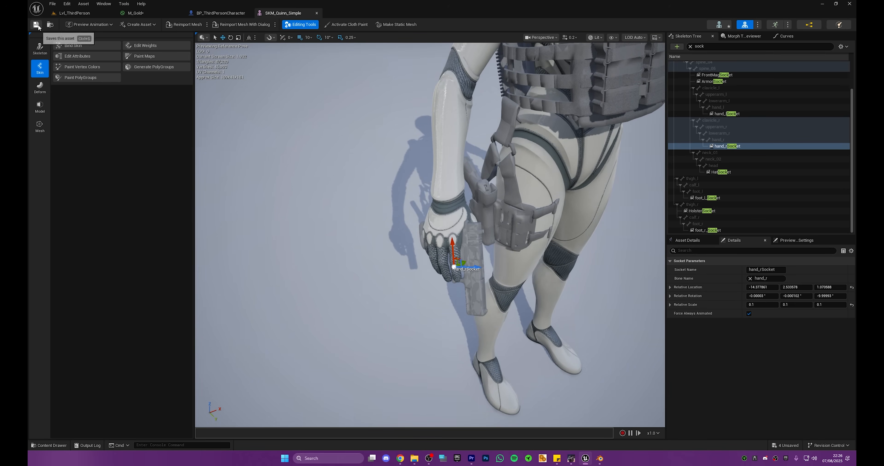
Step: Return to the BP_ThirdPersonCharacter blueprint and assign M_Gold to the Glock component's Element 0 material
click(206, 13)
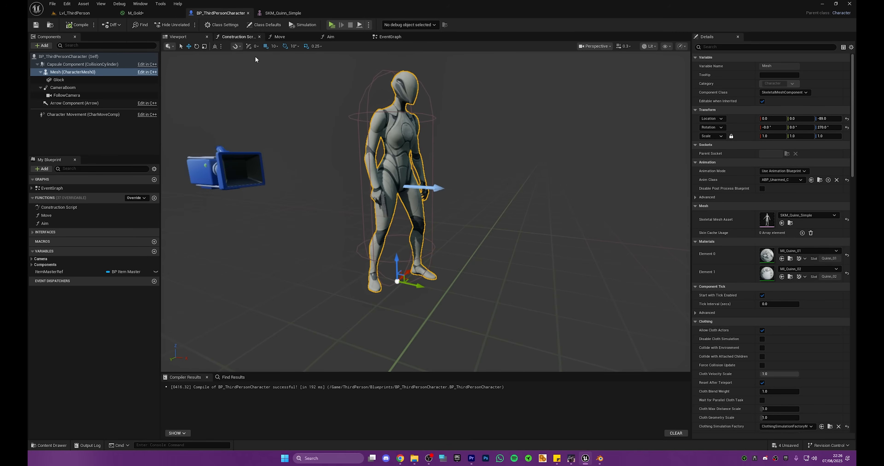
key(w)
right_drag(395, 206, 432, 226)
key(a)
key(s)
scroll(351, 134, up, 3)
right_drag(377, 137, 351, 134)
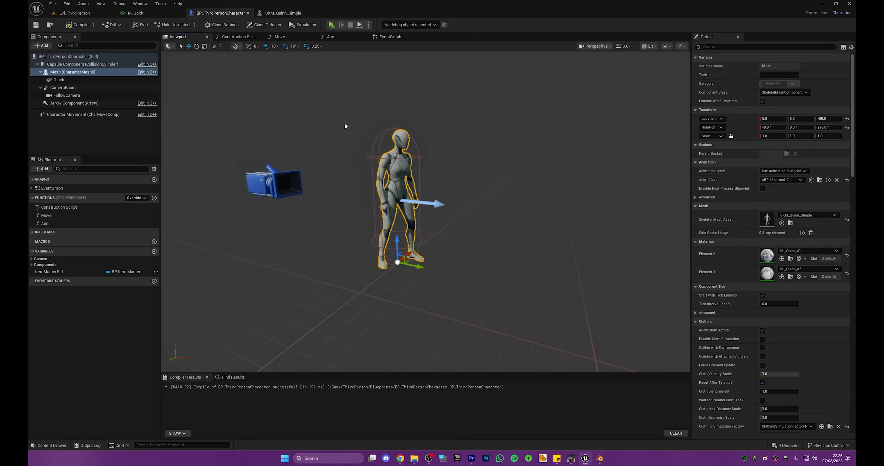
click(68, 80)
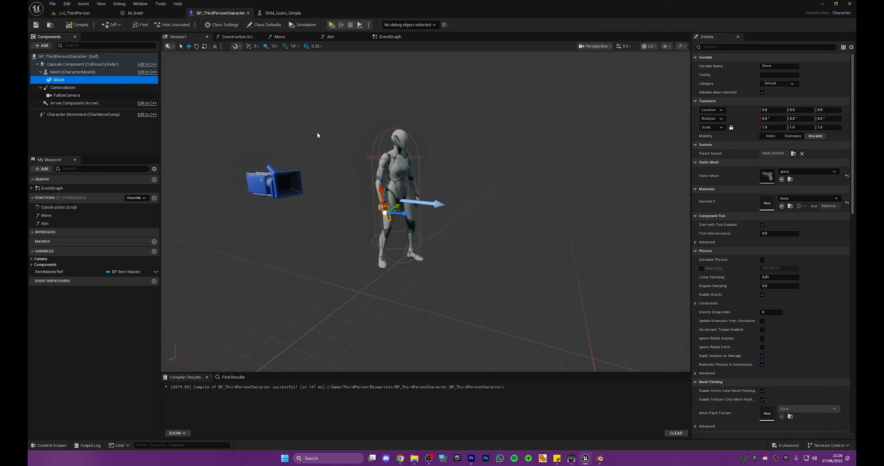
click(796, 199)
text(gold)
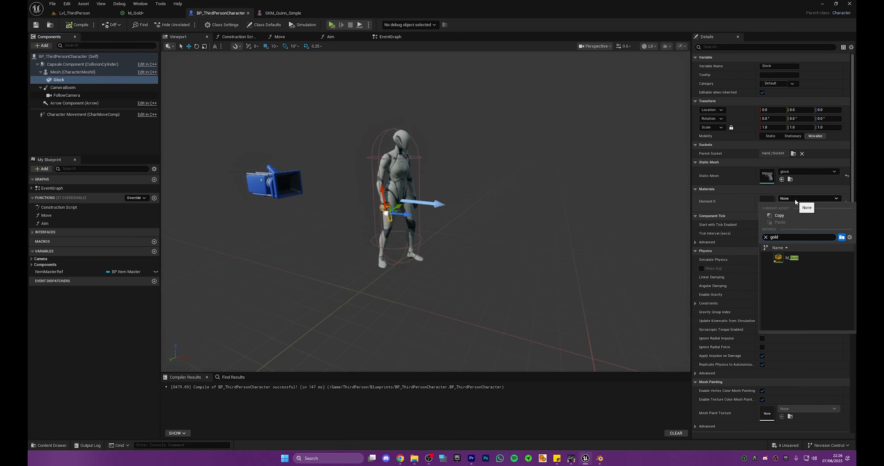
click(796, 258)
Step: Check the gold Glock up close in the character's hand, then compile and save the blueprint
key(w)
right_drag(425, 212, 463, 220)
scroll(426, 211, down, 3)
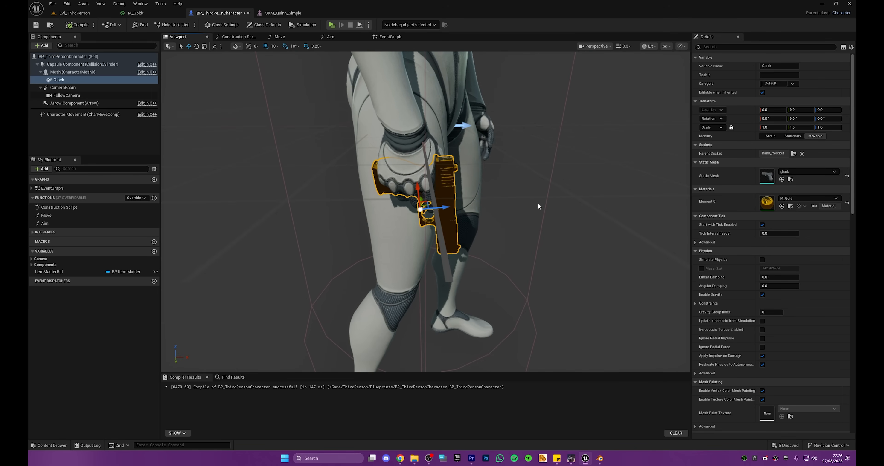
click(36, 24)
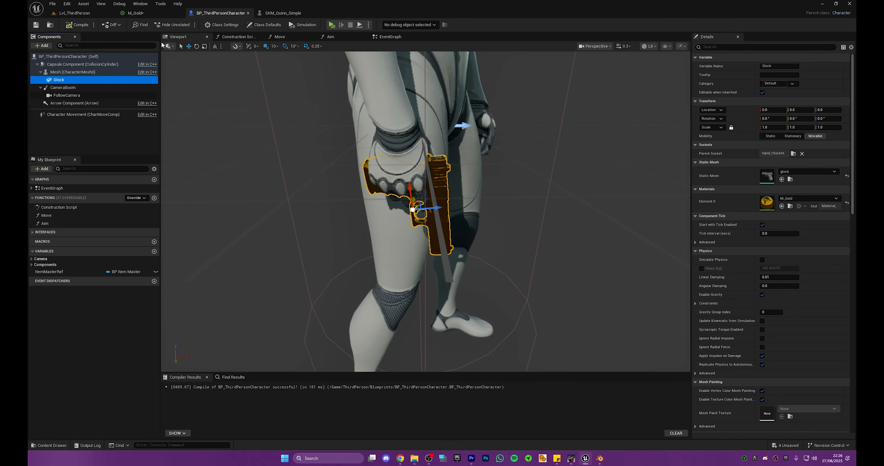
Step: Playtest Lvl_ThirdPerson, running around with the gold Glock and picking up the cap and armor vest
click(132, 13)
click(100, 14)
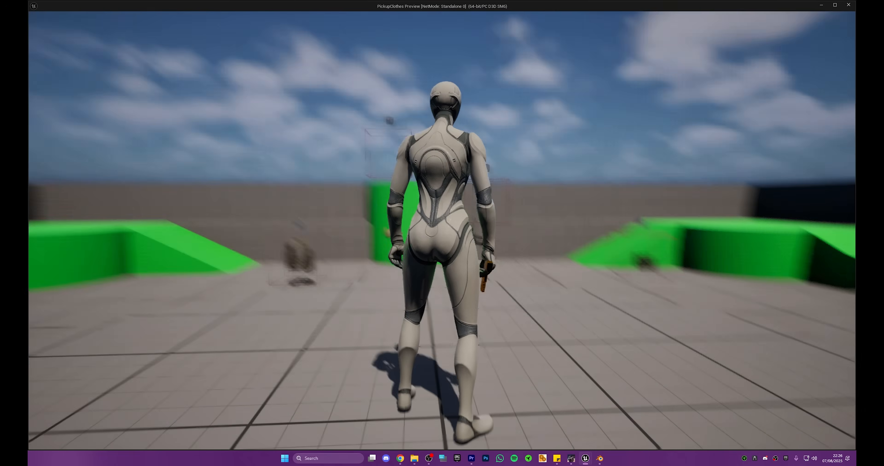
key(s)
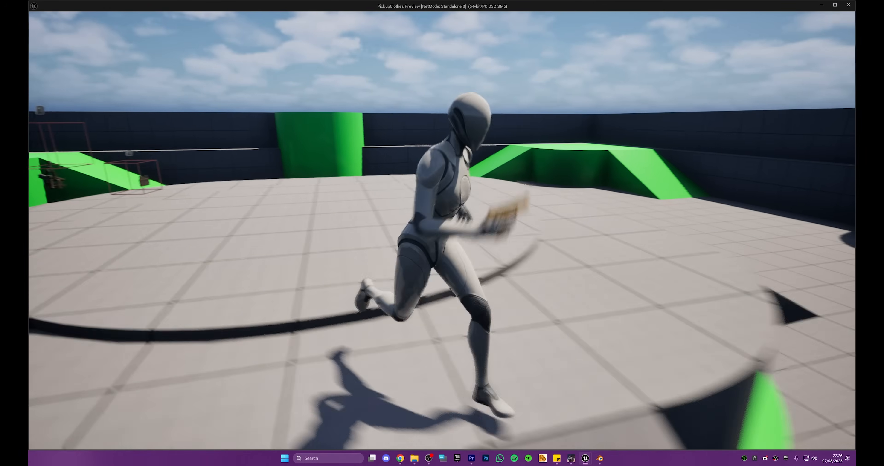
key(w)
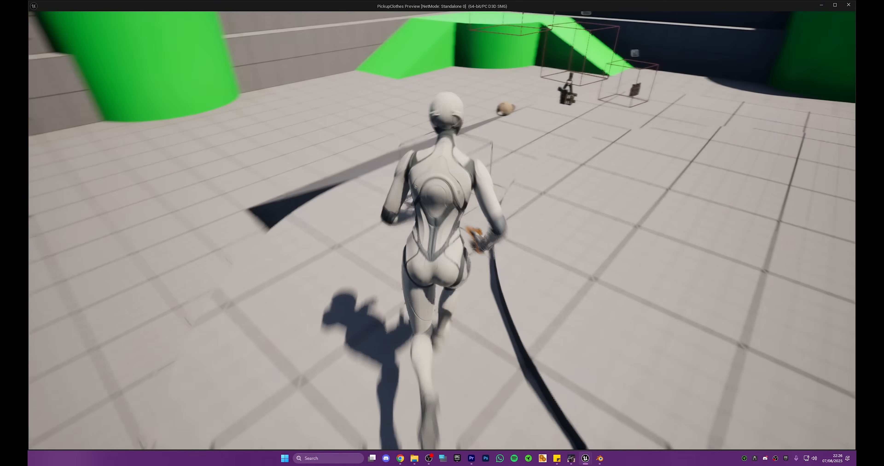
key(f)
key(f)
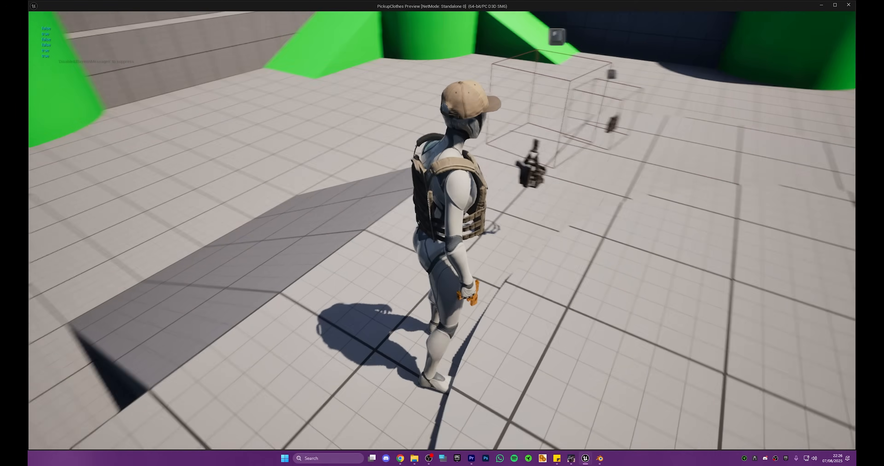
Step: Continue the playtest by walking to the remaining pickups, equipping the dark vest and holster, and end the play session
key(w)
key(d)
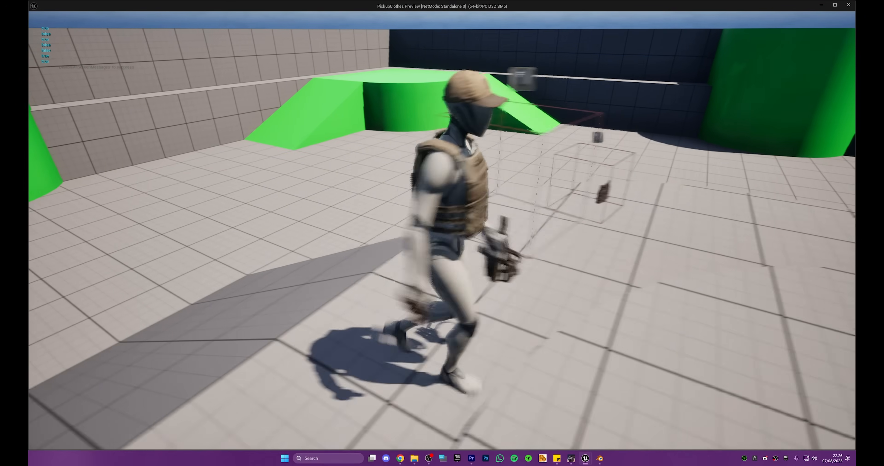
key(f)
key(w)
key(f)
key(d)
key(s)
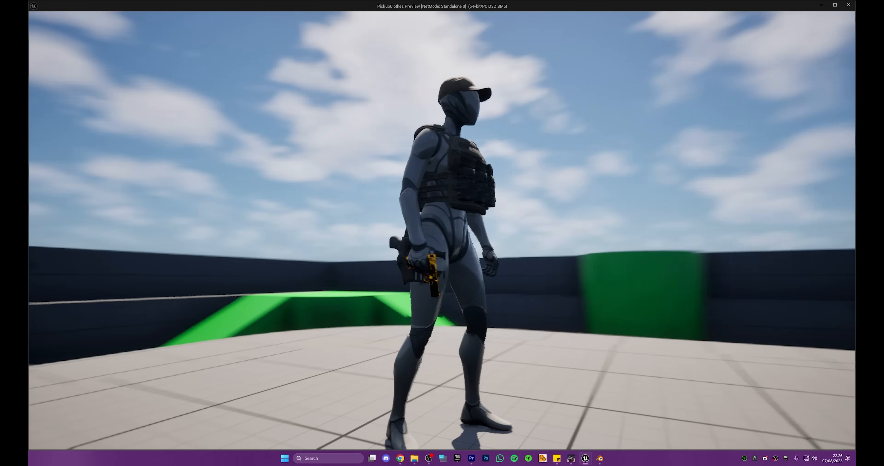
key(Escape)
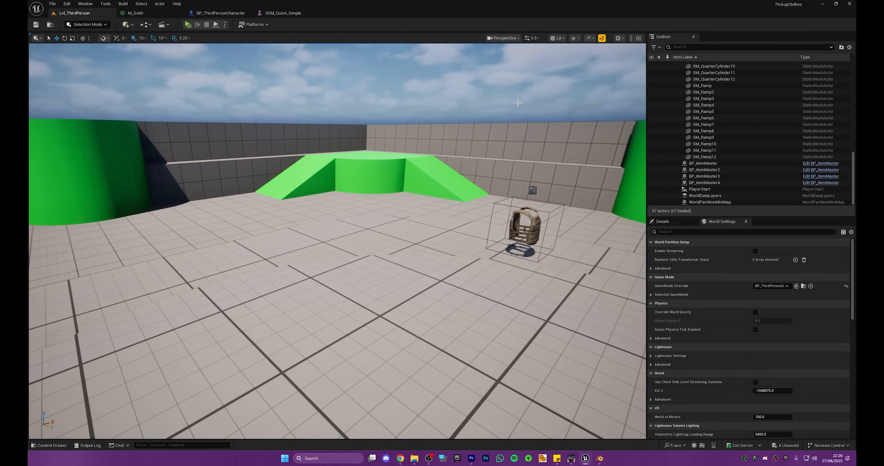
Step: Switch from Unreal Engine to the Meshy workspace in Chrome showing the gold Glock model
click(822, 3)
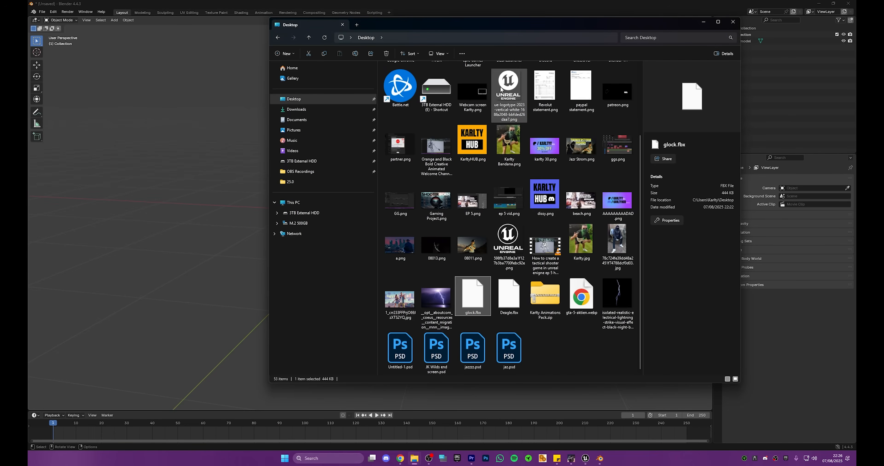
key(alt+Tab)
key(alt+Tab)
key(alt+Tab)
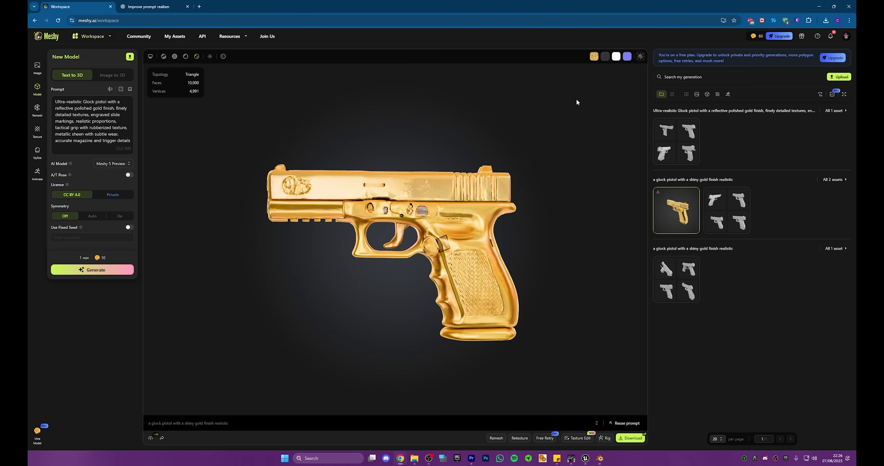
drag(447, 168, 495, 201)
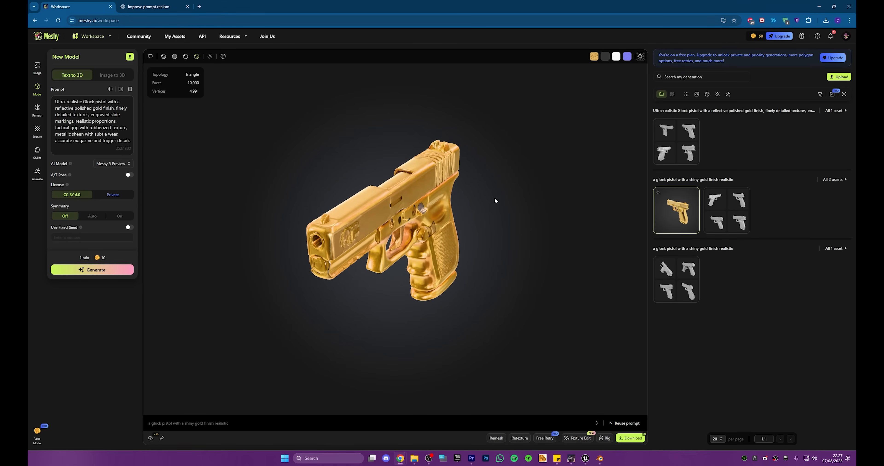
Step: Look over Meshy's Image, Model and Texture generation tools, including the gold Glock's texture prompt
click(38, 67)
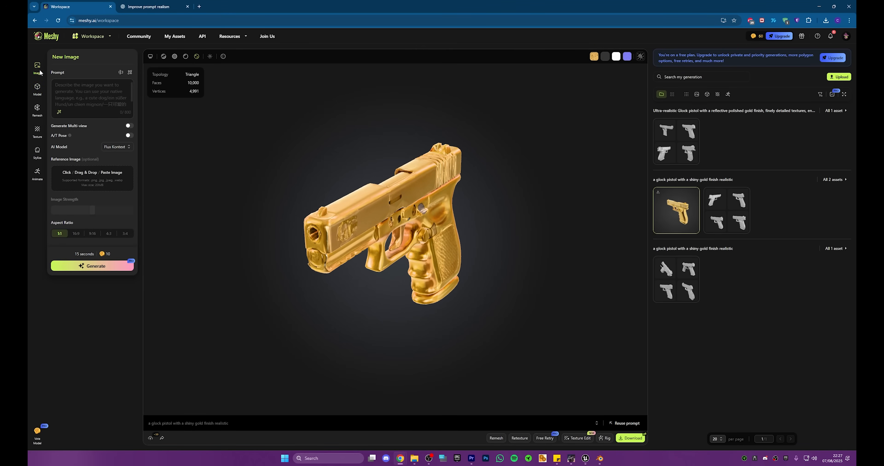
click(38, 89)
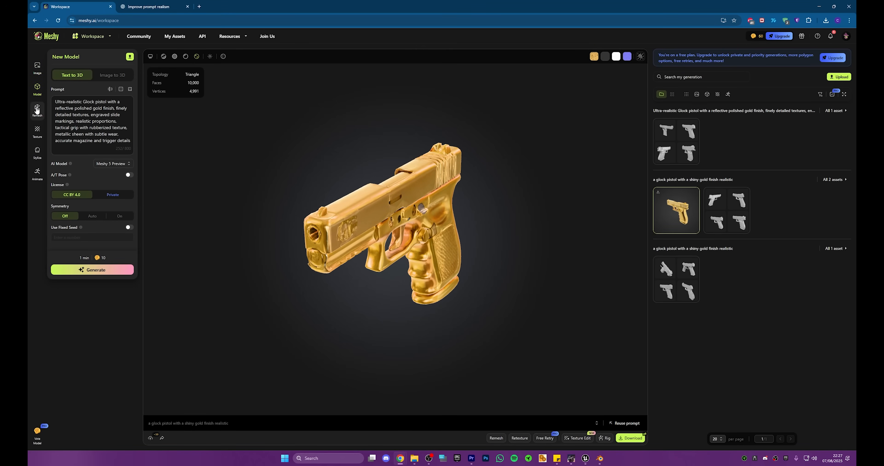
click(37, 132)
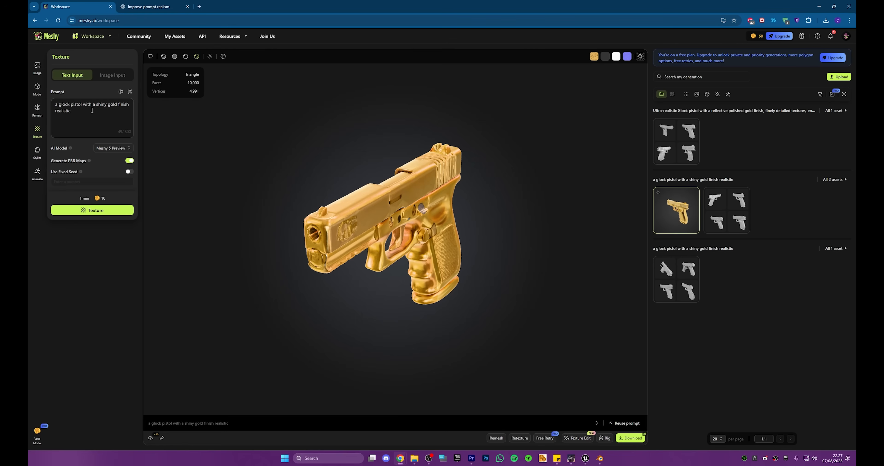
drag(93, 111, 53, 99)
click(38, 68)
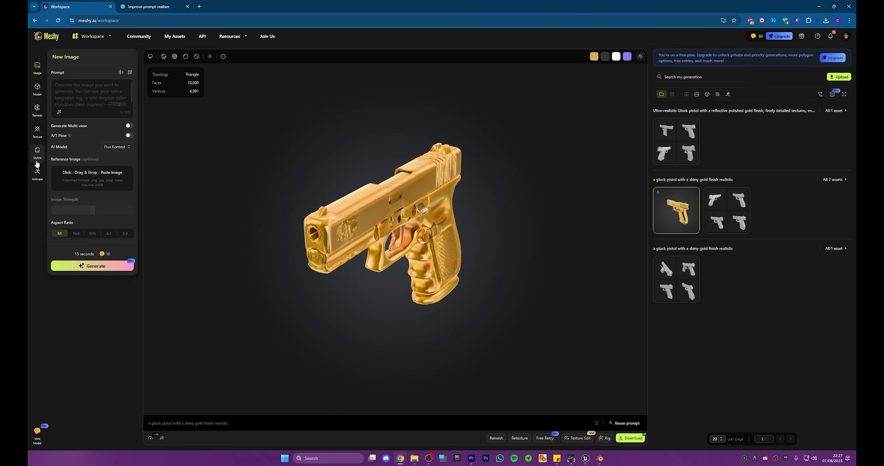
Step: Set Meshy to Image to 3D generation and search Google Images for "glock" in a new browser tab
click(80, 40)
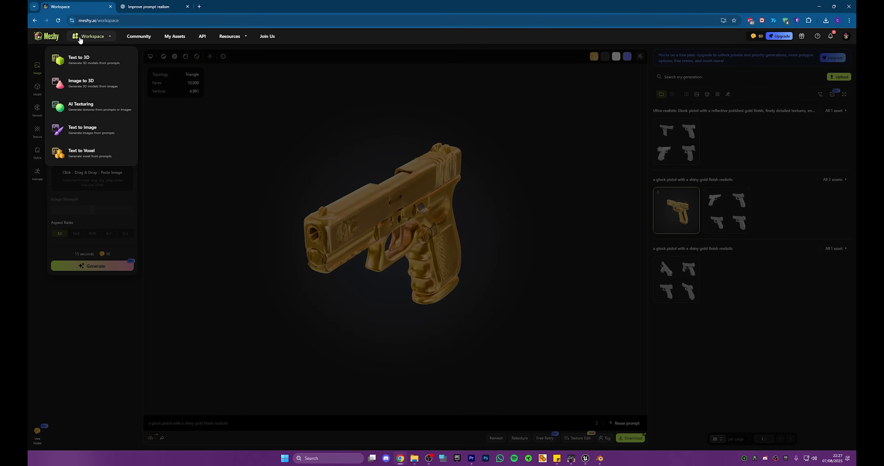
click(85, 84)
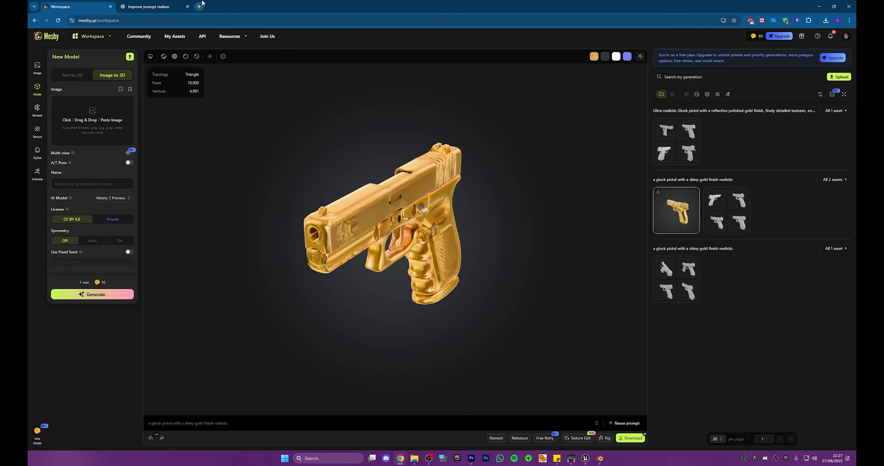
click(200, 6)
text(glock)
key(Return)
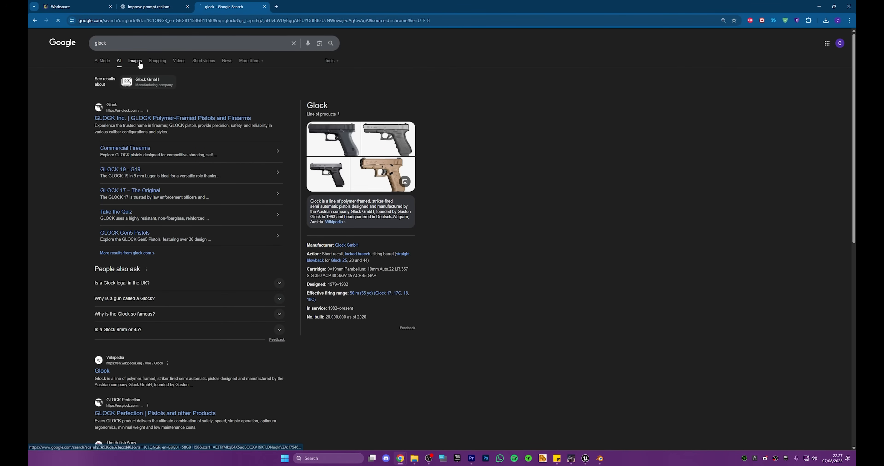
click(136, 61)
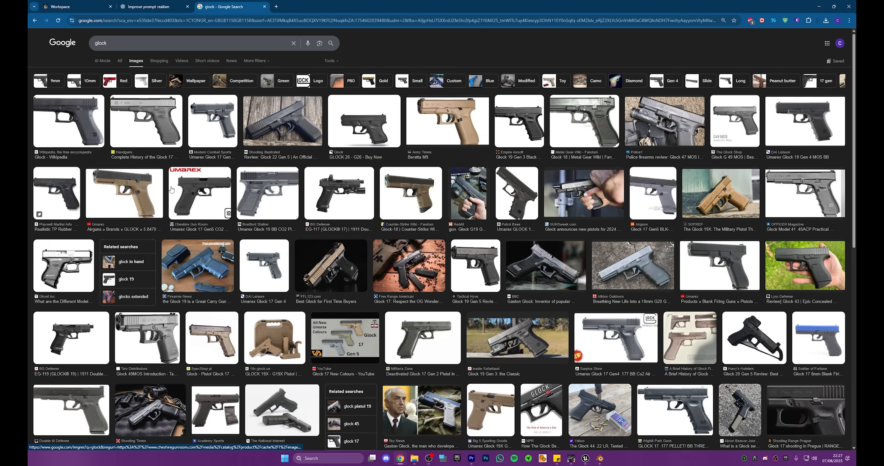
Step: Preview the tan Umarex GLOCK 17 Gen5 image and save it to the desktop
click(152, 183)
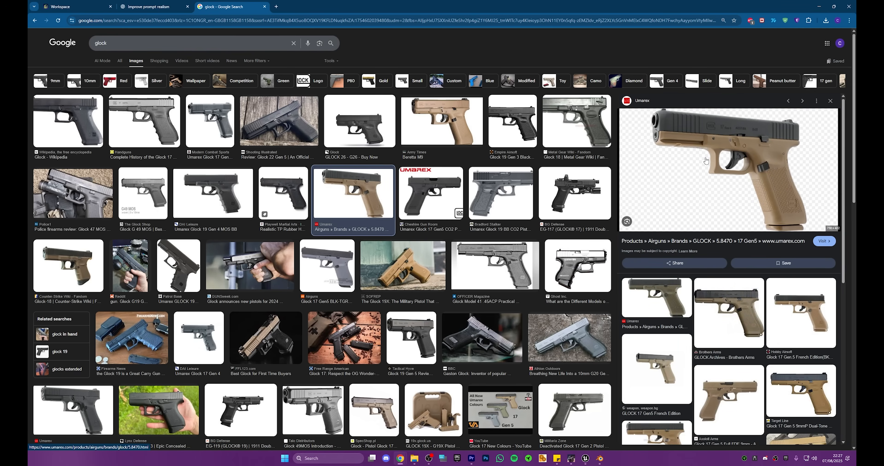
drag(711, 206, 596, 179)
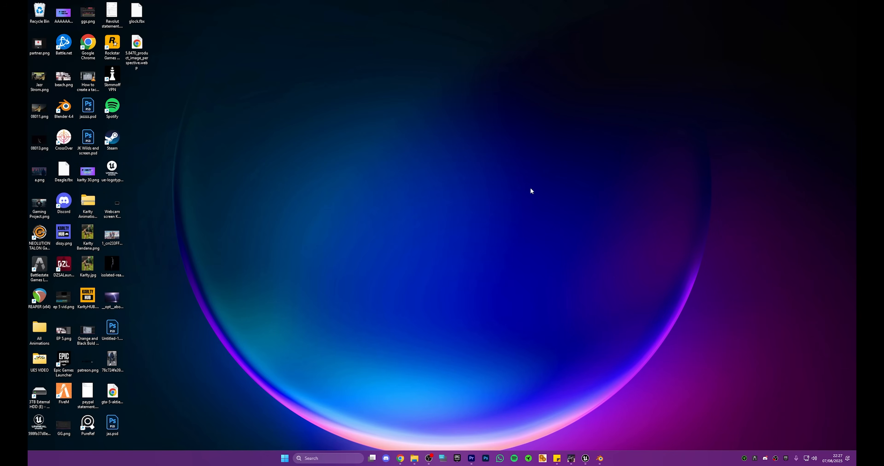
key(super+d)
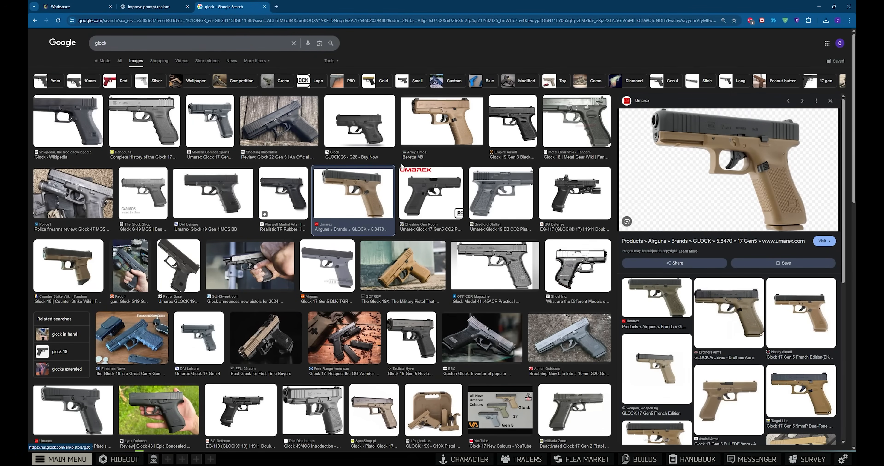
Step: Capture the previewed tan Glock image with Snipping Tool, framing the whole pistol
key(super)
text(snipping Tool)
key(Return)
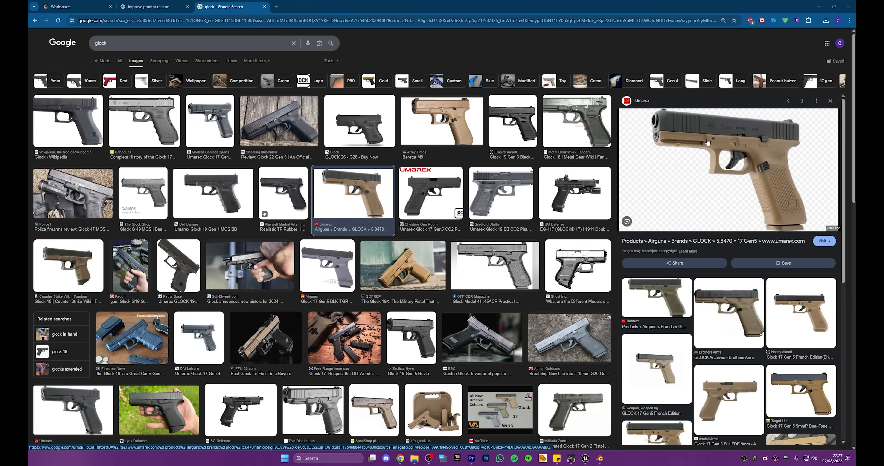
click(374, 178)
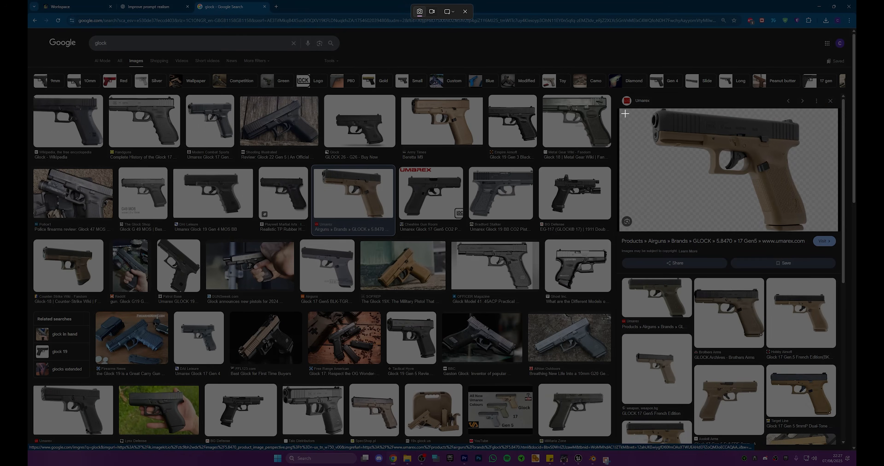
drag(623, 110, 837, 236)
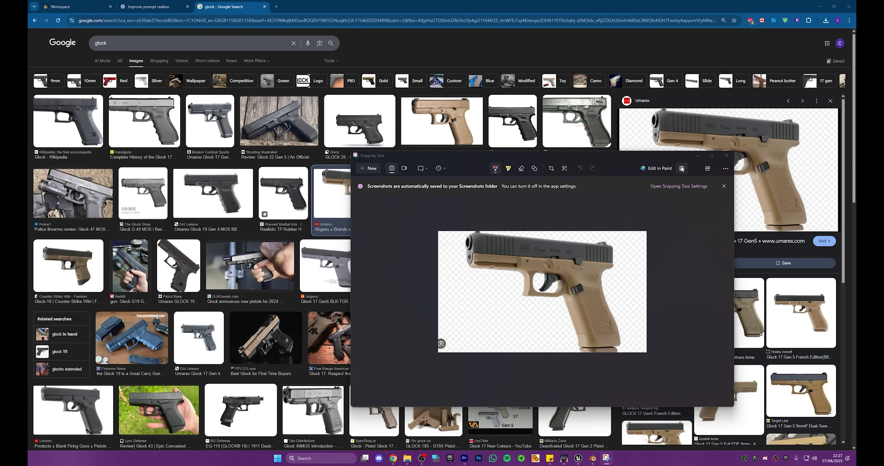
Step: Save the captured pistol image as "glock" and minimize Snipping Tool
click(682, 168)
text(glock)
key(Return)
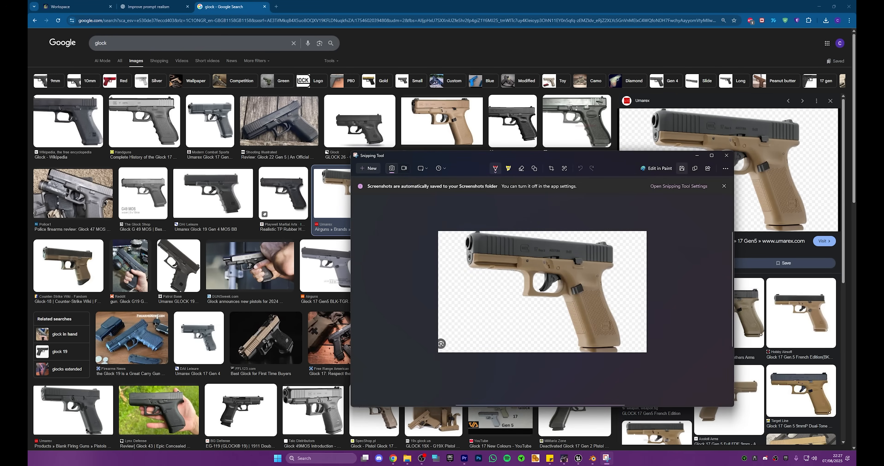
click(697, 156)
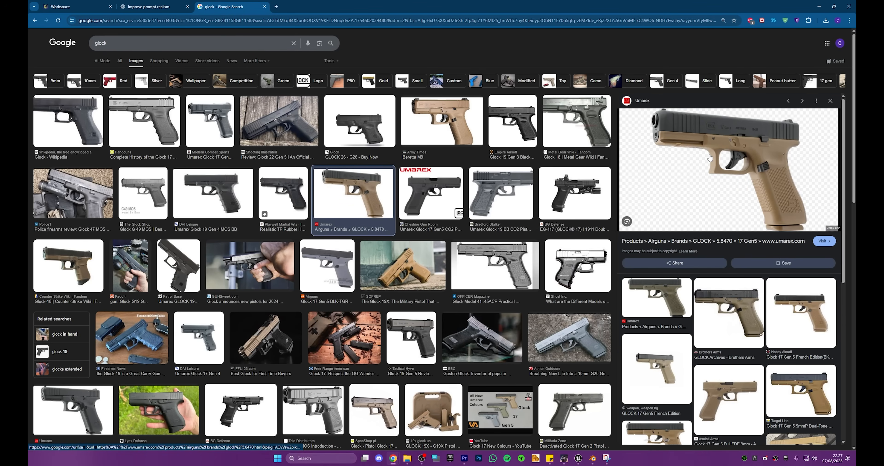
Step: Return to the Meshy workspace, upload the saved Glock capture as the Image to 3D source and generate the drafts
click(156, 6)
click(112, 4)
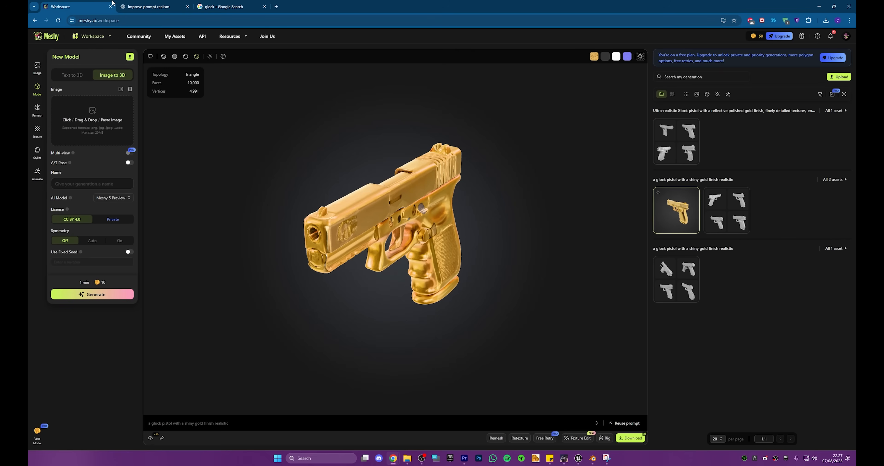
click(103, 115)
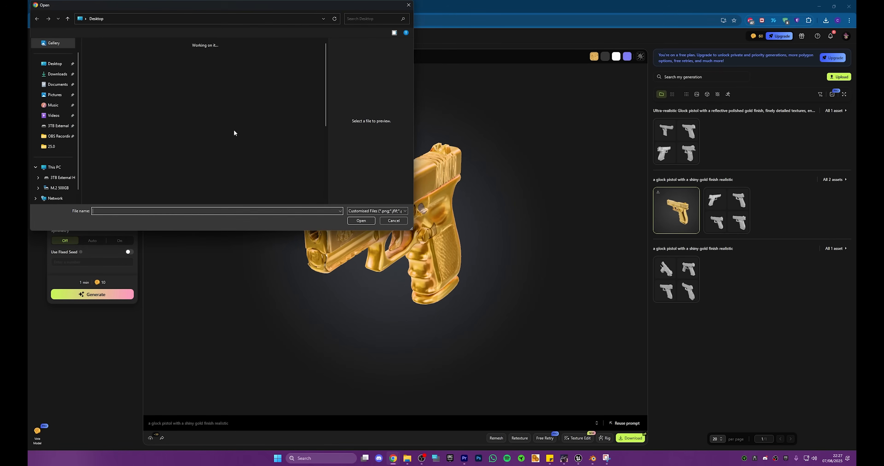
click(129, 45)
click(360, 220)
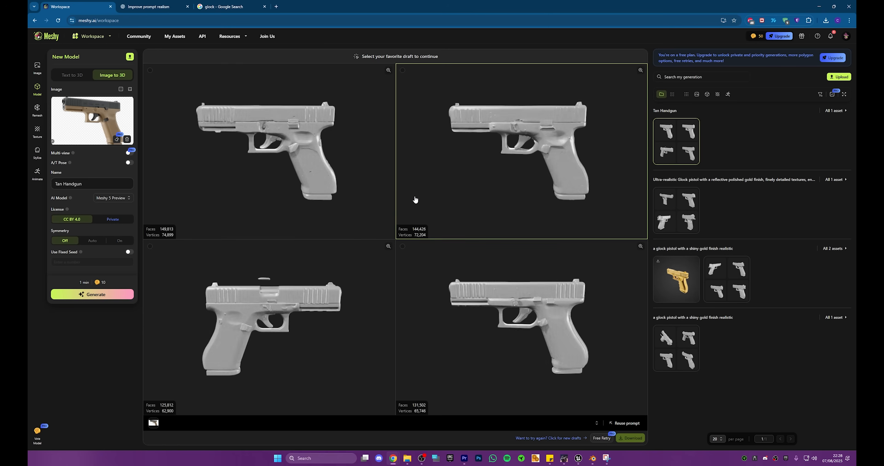
Step: Compare the four Tan Handgun drafts, view the generation options for the fourth draft and close them without generating
click(432, 200)
click(460, 291)
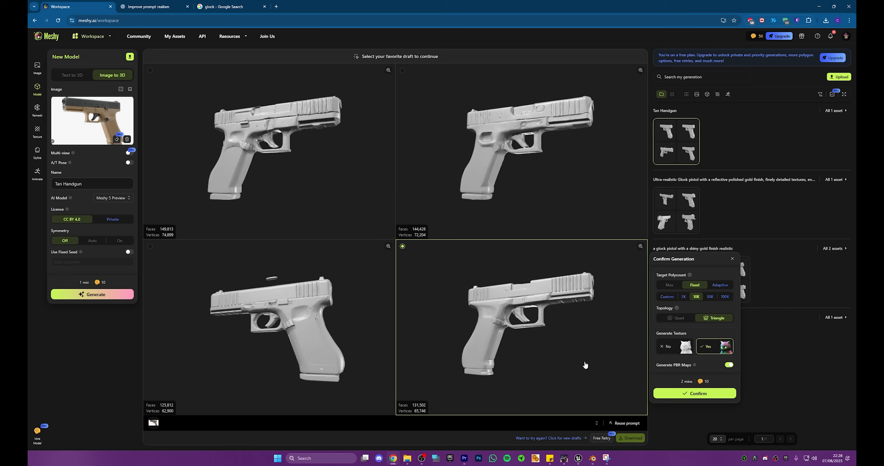
click(729, 258)
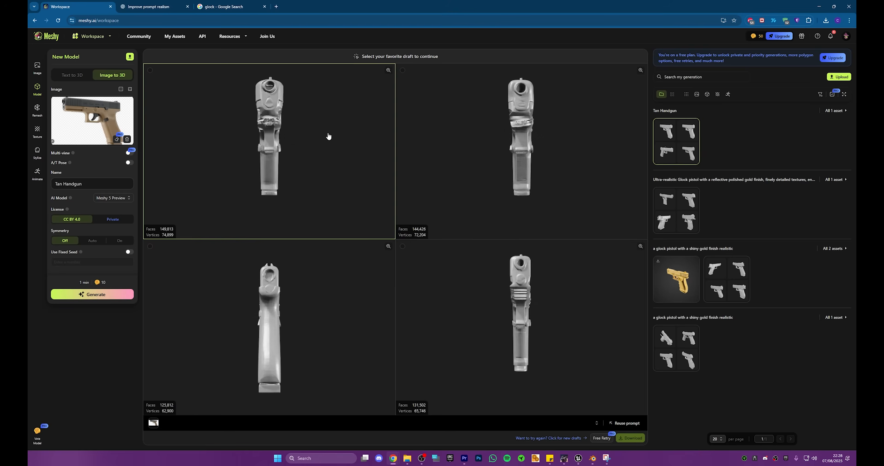
Step: Look through Meshy's Texture, Stylize, Animate and Image tools and view the list of workspace generation modes
click(37, 108)
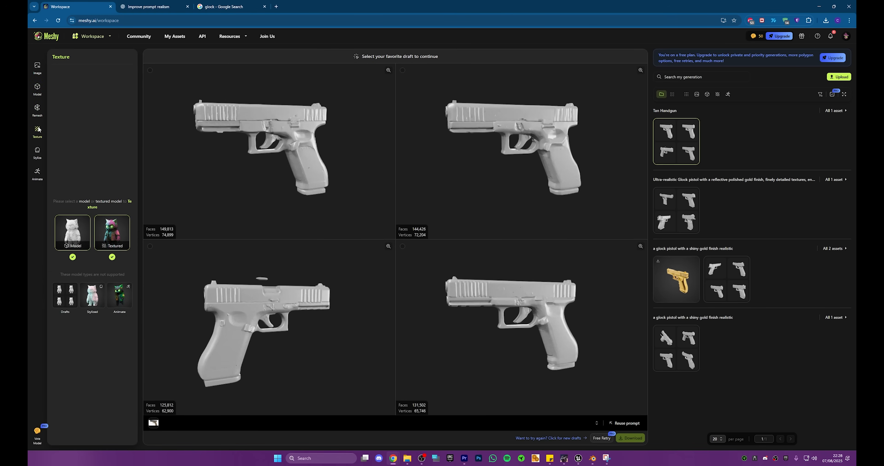
click(38, 150)
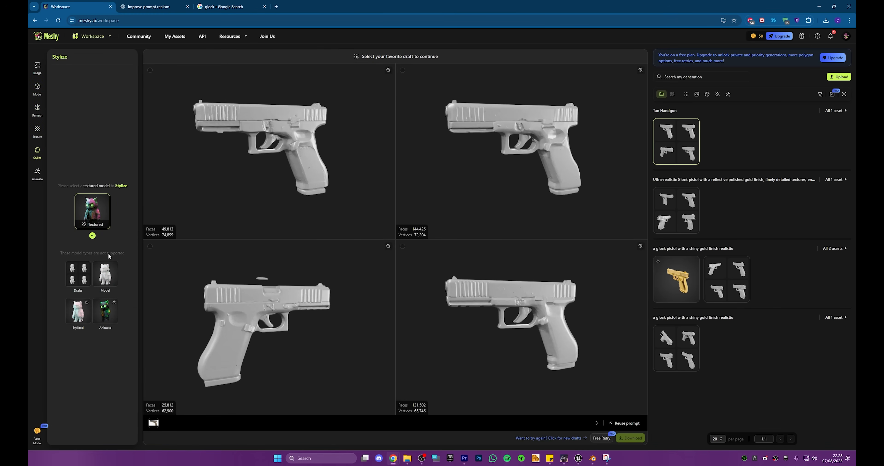
click(38, 173)
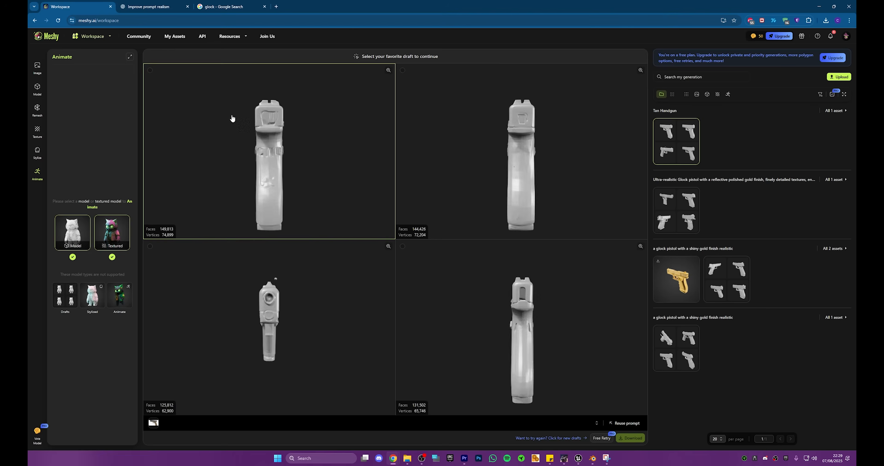
click(37, 67)
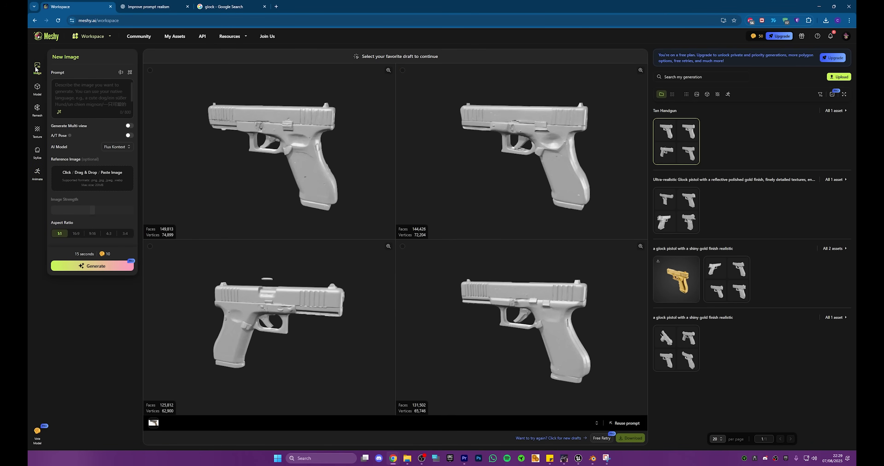
click(100, 37)
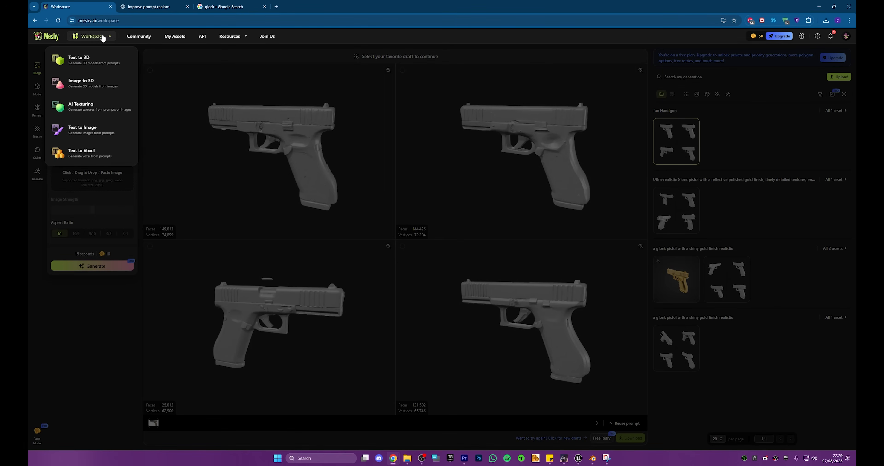